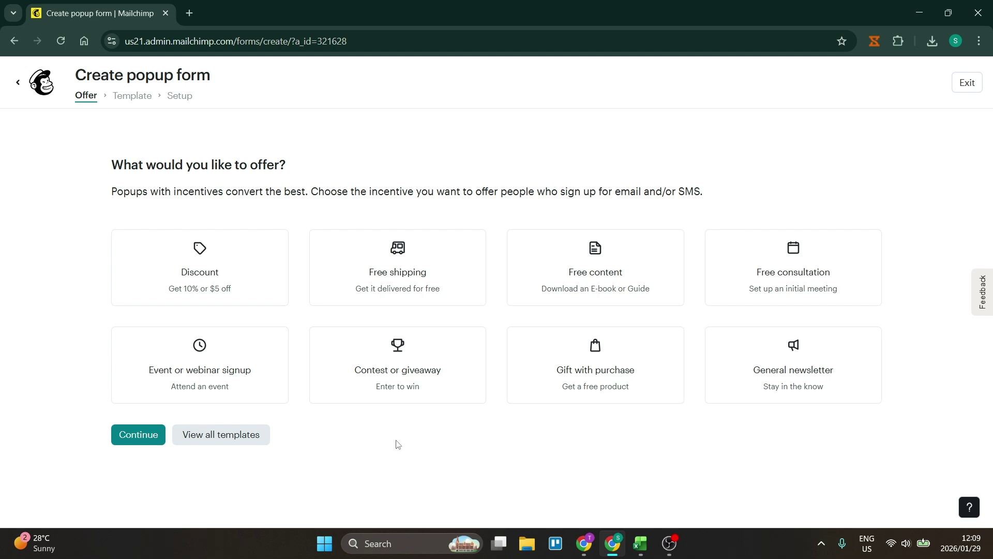
Create the popup form from the Athletic Collage discount template in the full template collection, collecting email addresses
left_click(219, 440)
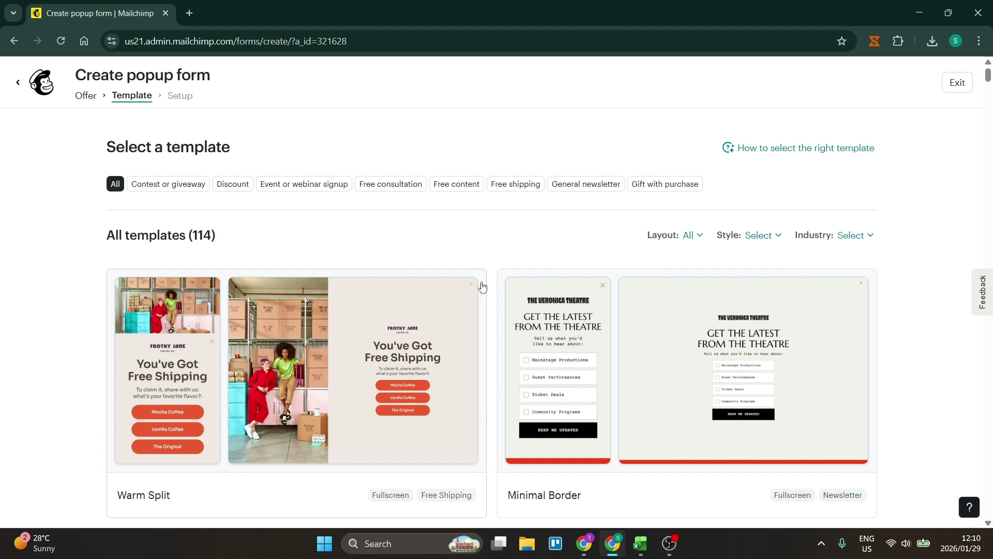
scroll(487, 295, "down", 7)
scroll(491, 312, "down", 9)
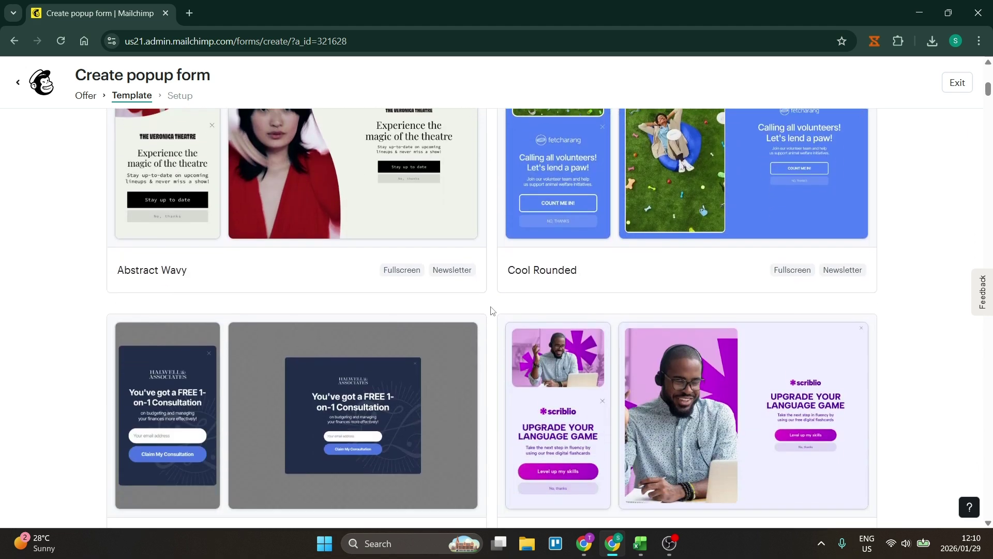
scroll(493, 309, "down", 9)
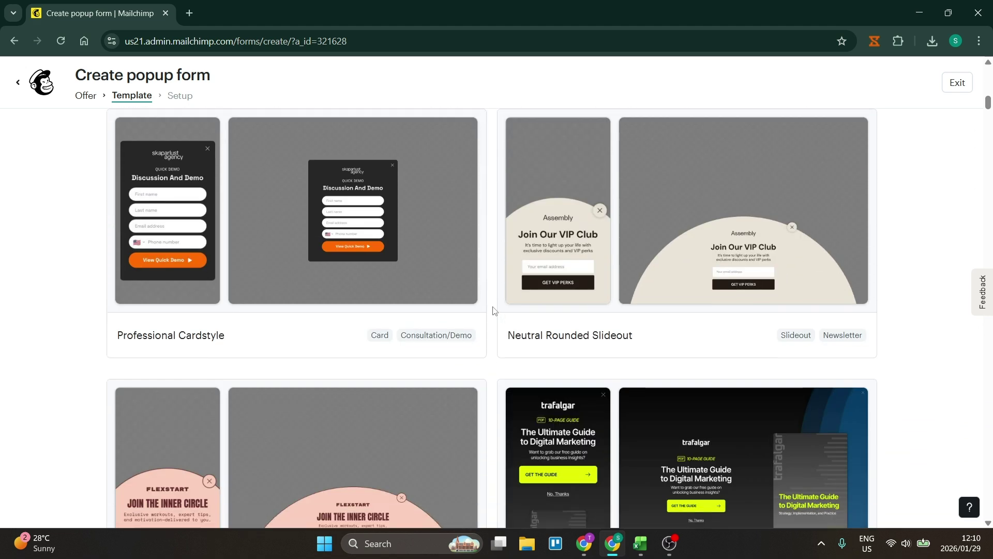
scroll(493, 310, "down", 6)
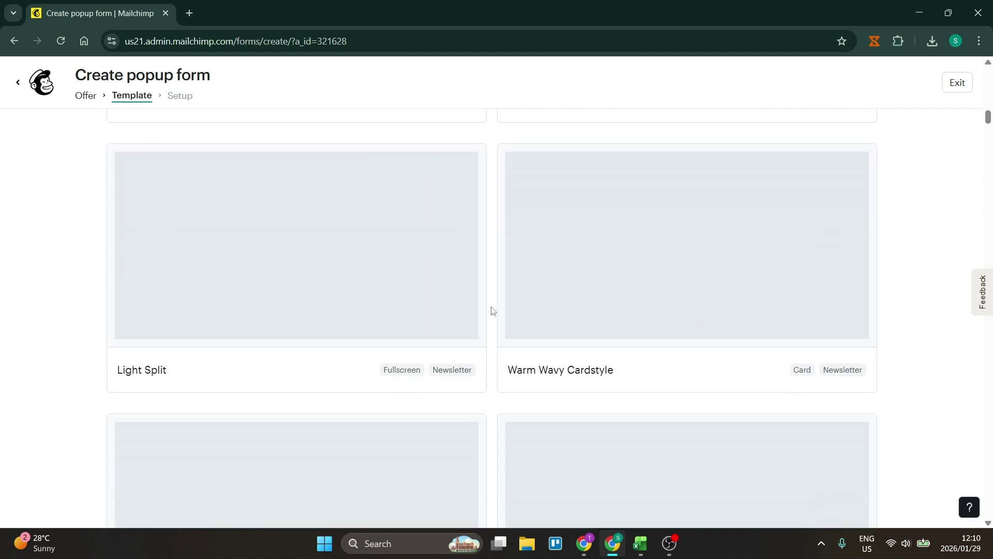
scroll(491, 310, "down", 1)
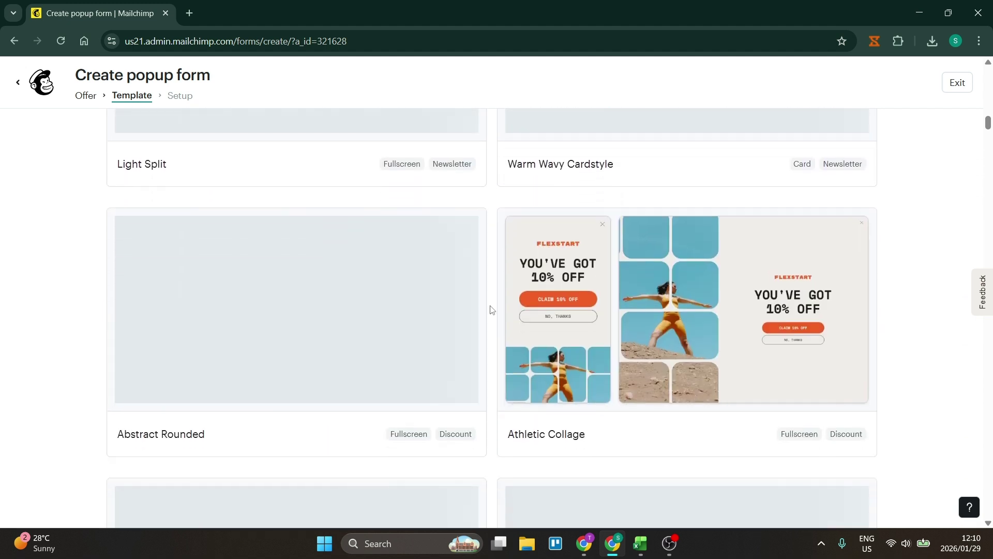
scroll(491, 309, "down", 7)
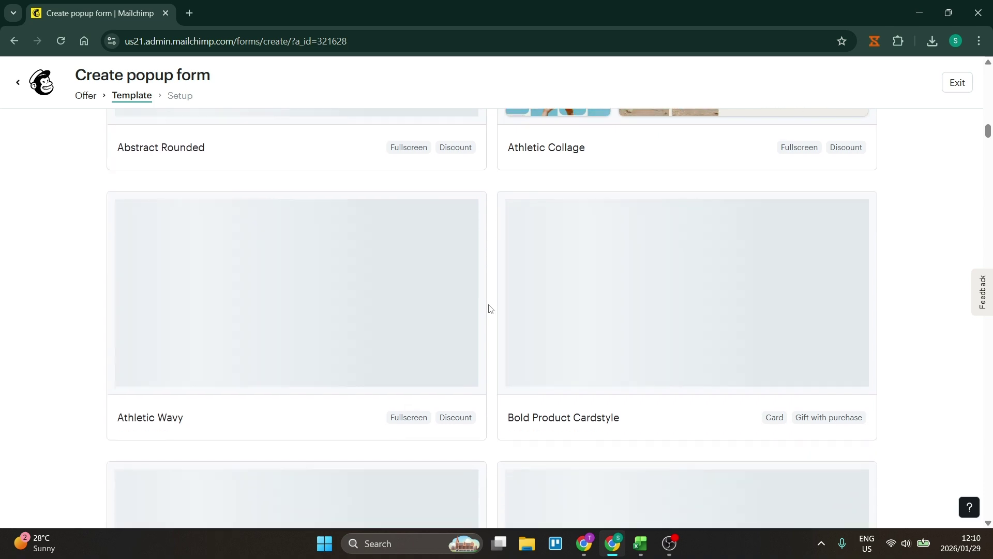
scroll(491, 309, "up", 8)
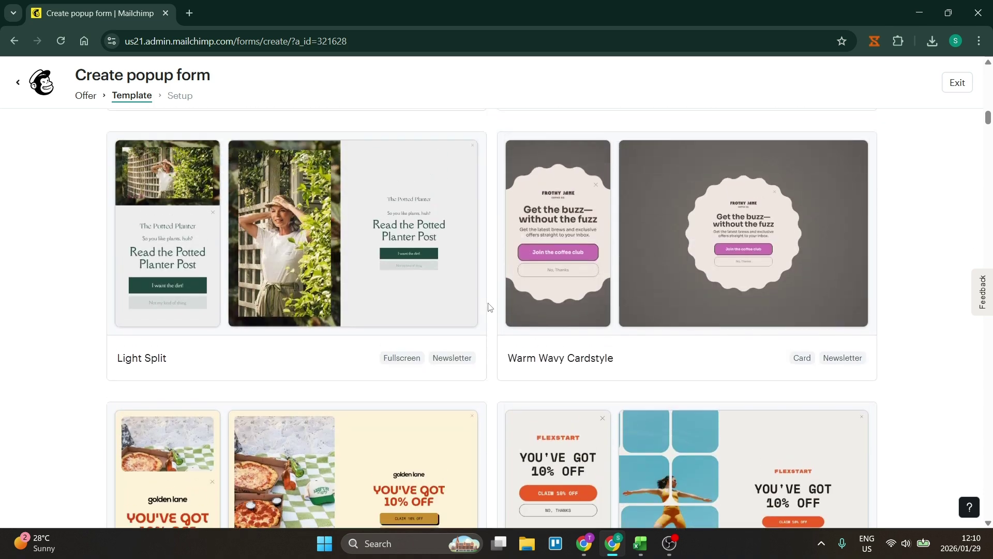
scroll(490, 308, "down", 3)
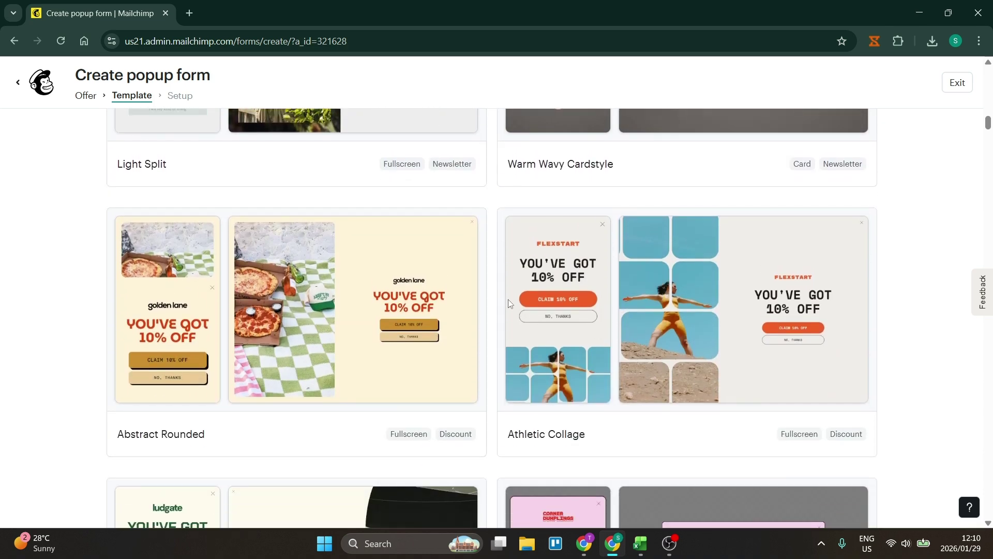
left_click(599, 298)
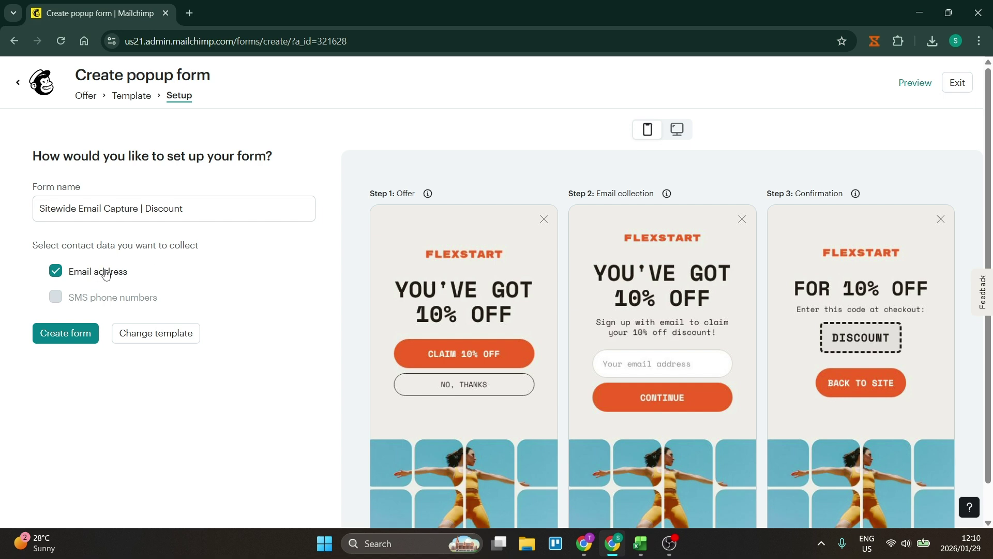
mouse_move(79, 291)
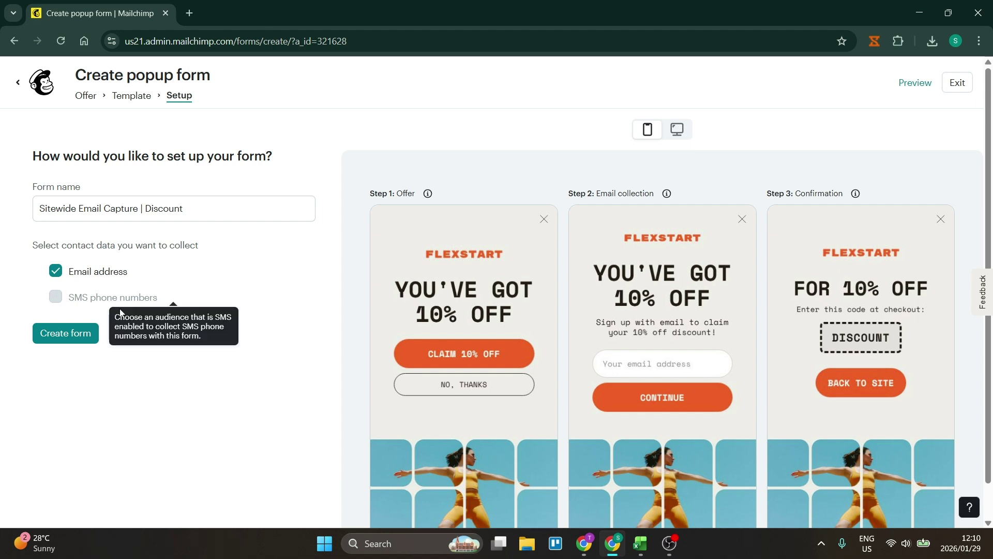
left_click(76, 339)
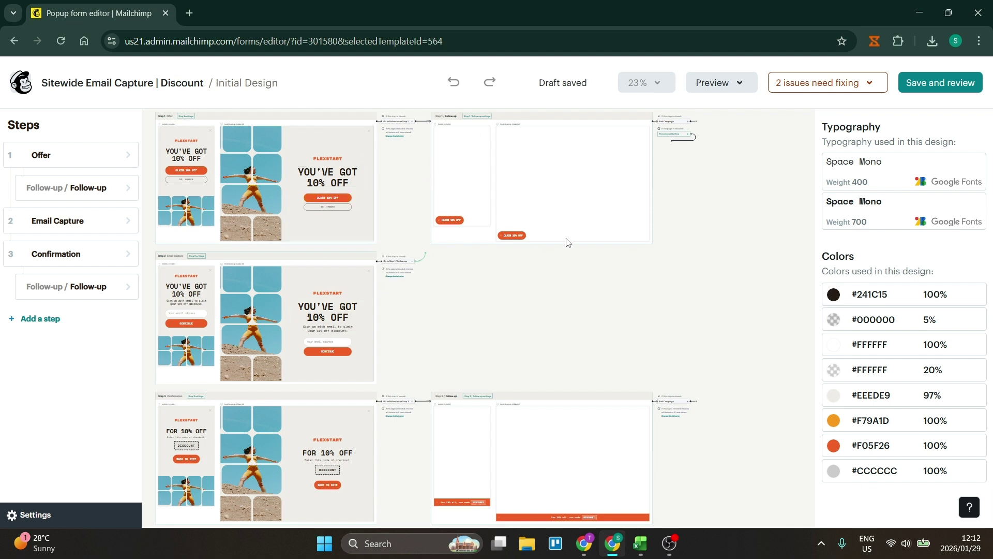
Open the Offer step for editing and examine its mobile and desktop designs, content container and element list
left_click(318, 174)
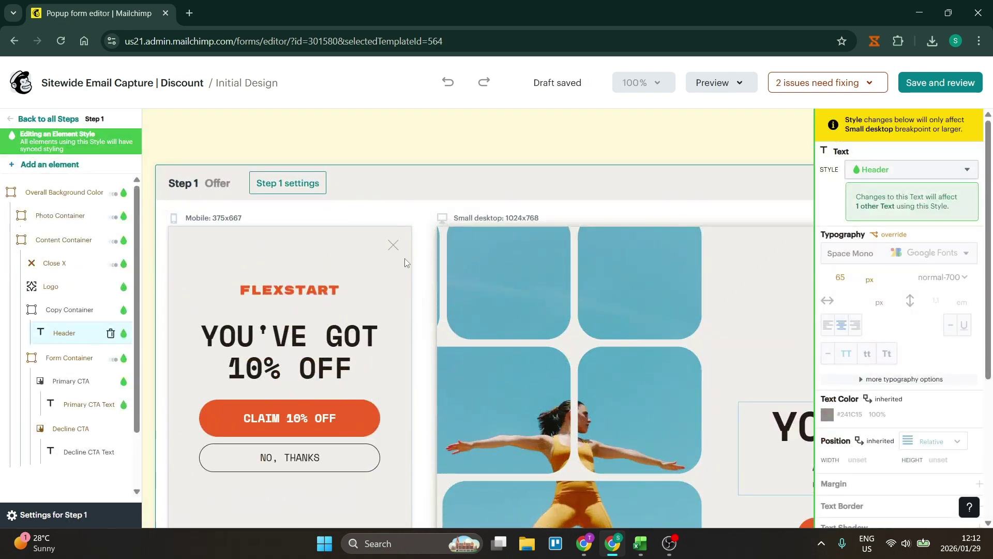
scroll(435, 336, "down", 1)
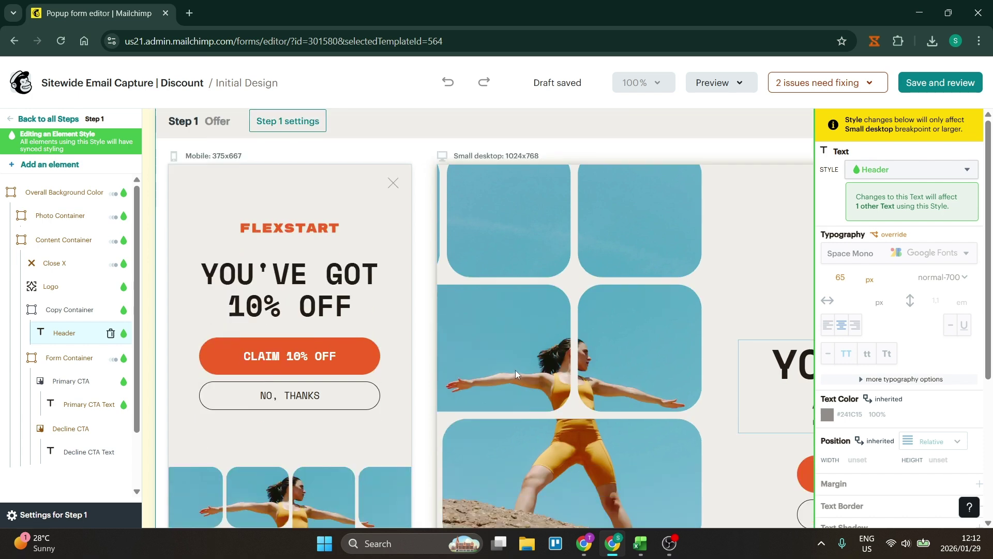
scroll(462, 349, "down", 2)
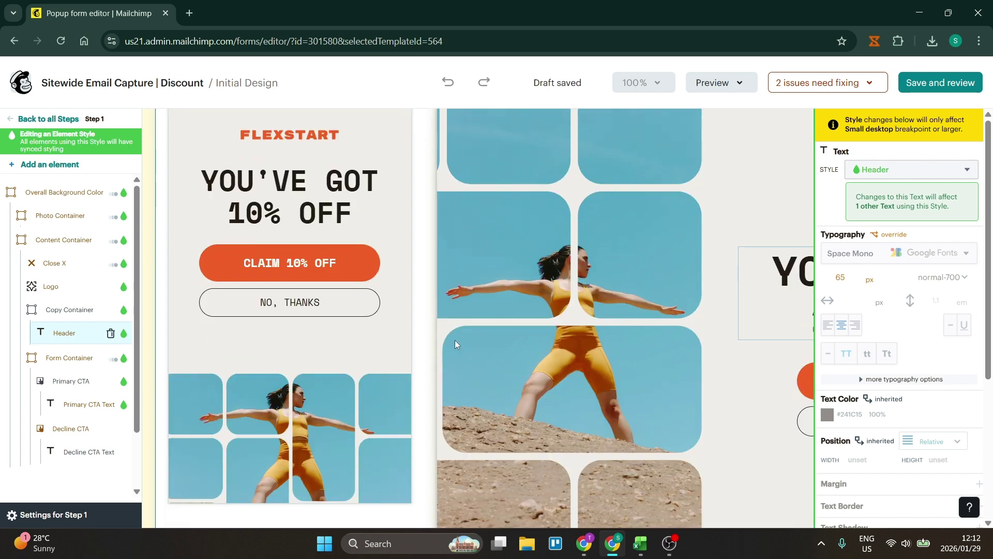
scroll(455, 344, "up", 3)
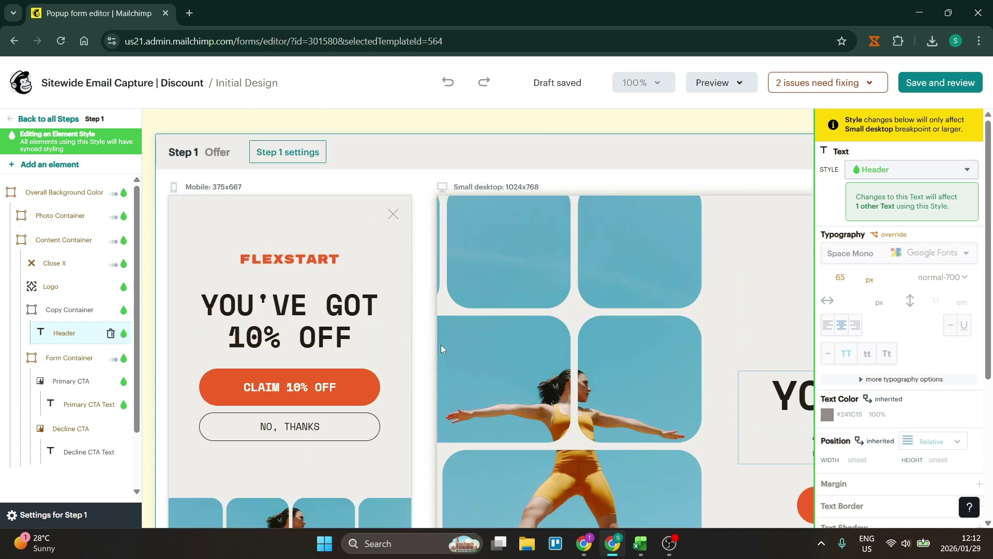
left_click(311, 229)
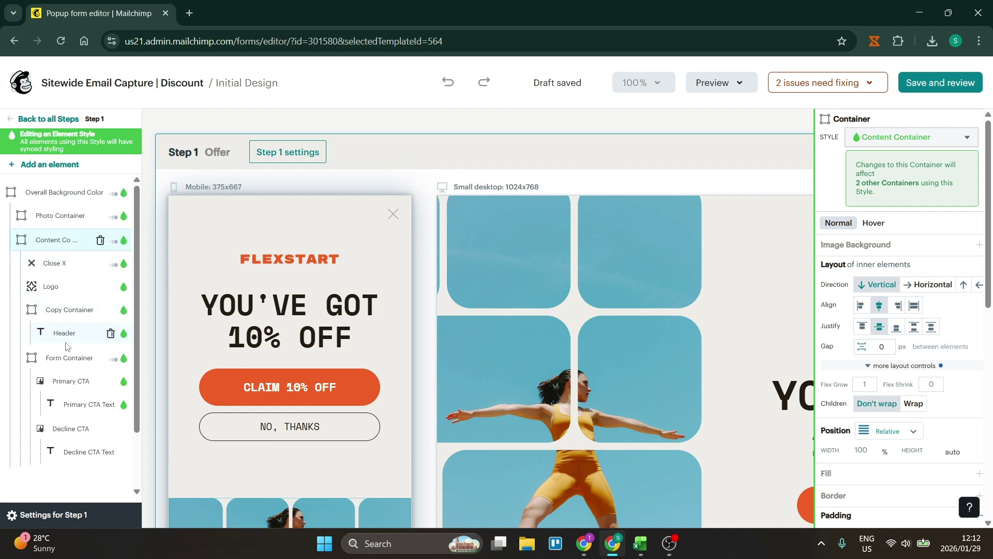
scroll(78, 427, "down", 2)
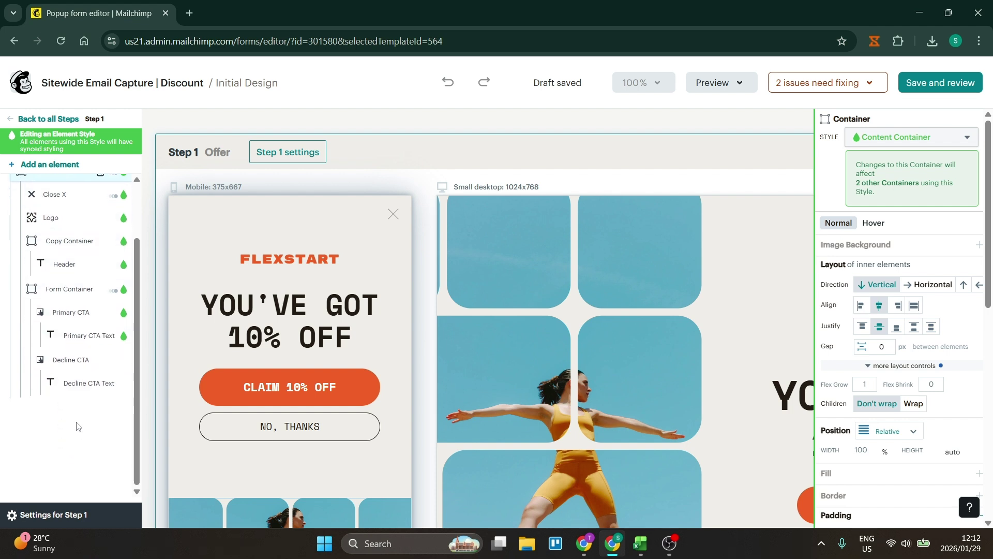
scroll(77, 426, "up", 2)
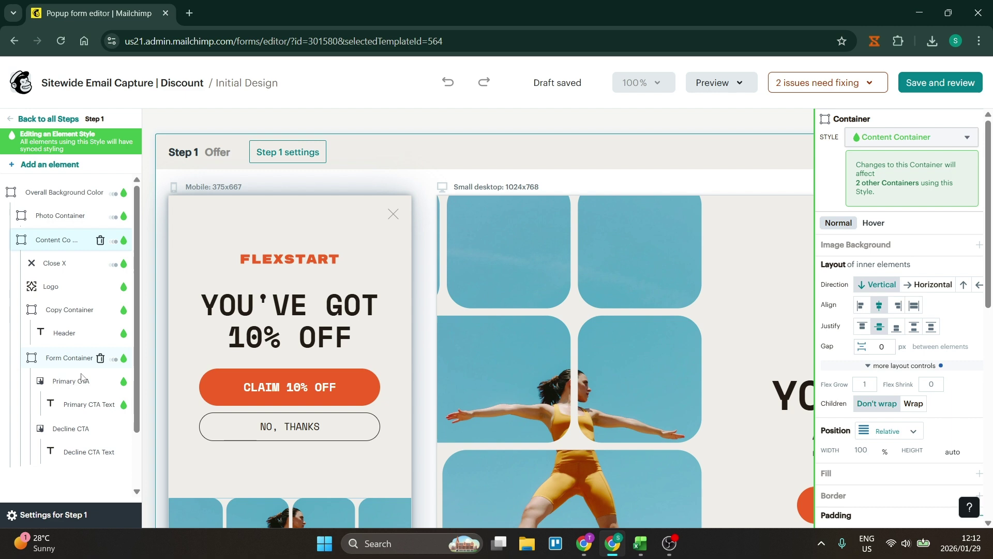
Select the FLEXSTART logo in the mobile Offer design and examine its replacement, position, margin and other style options
left_click(274, 261)
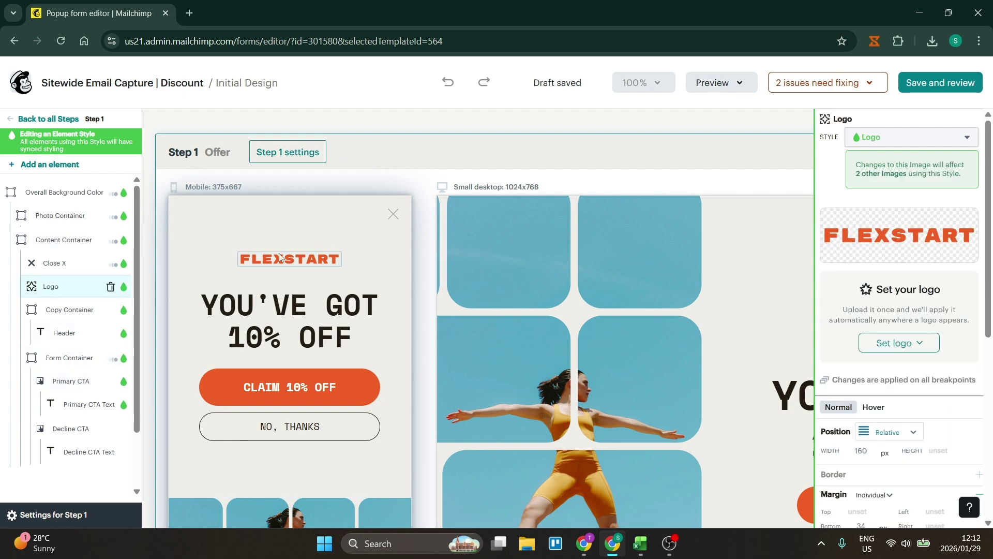
mouse_move(874, 241)
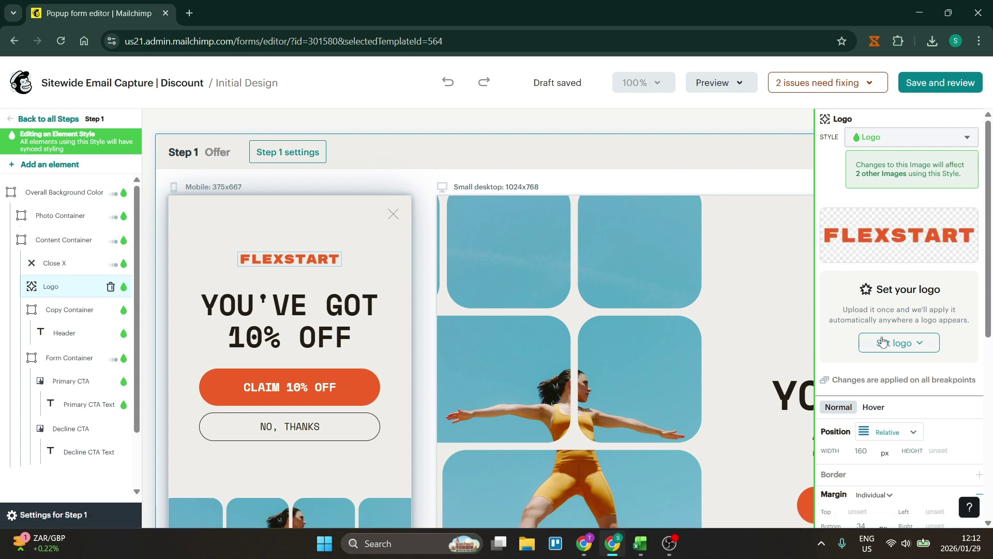
scroll(882, 342, "down", 5)
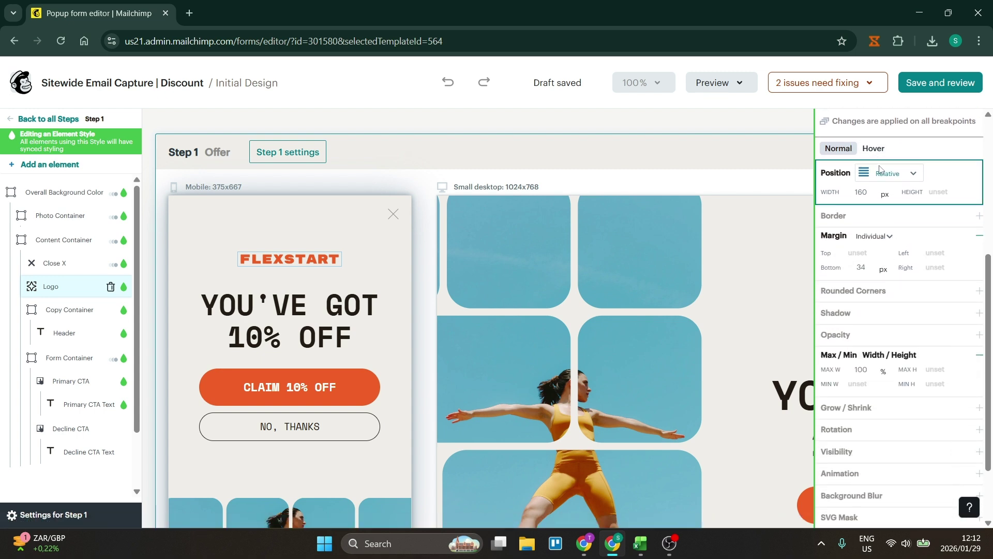
scroll(882, 429, "down", 2)
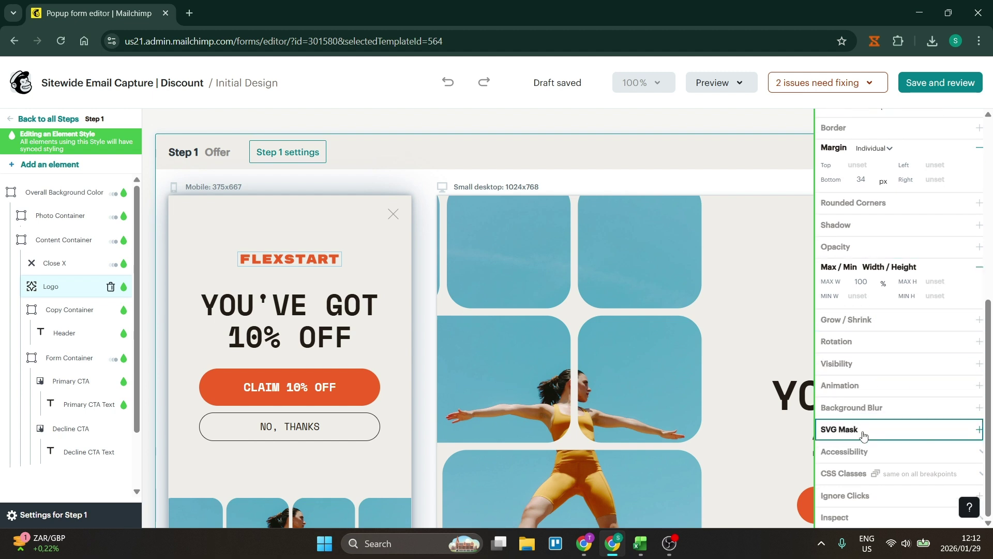
scroll(900, 311, "up", 6)
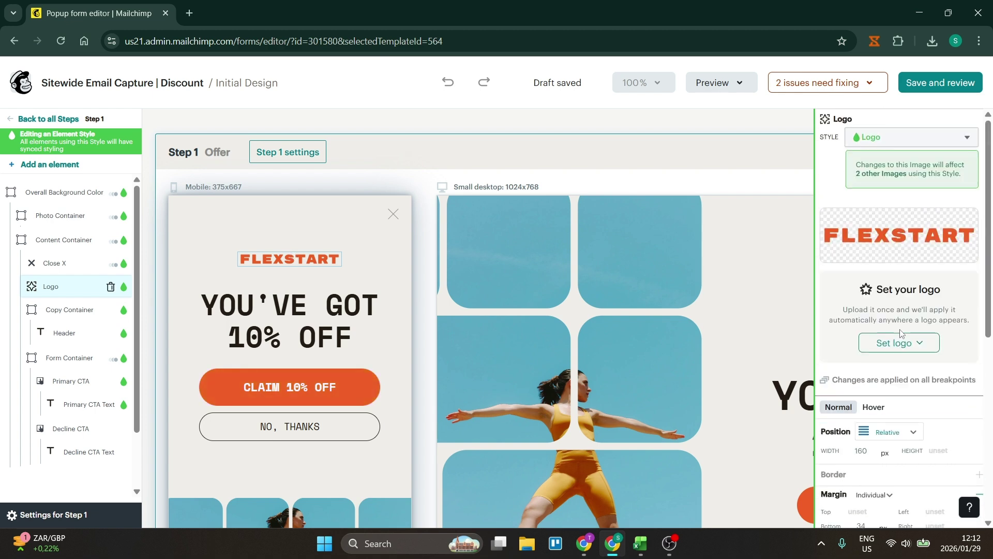
scroll(897, 339, "down", 3)
scroll(879, 313, "up", 3)
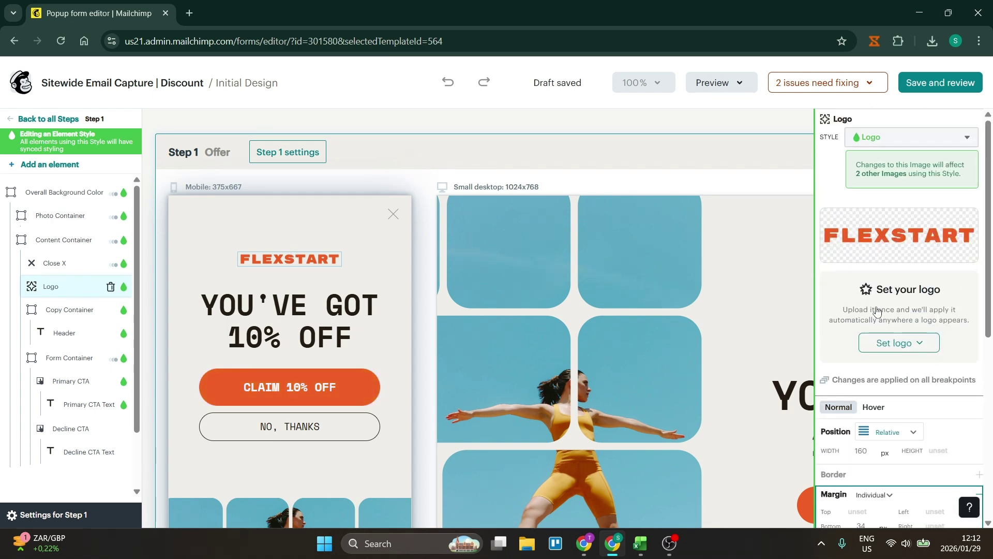
scroll(876, 310, "down", 3)
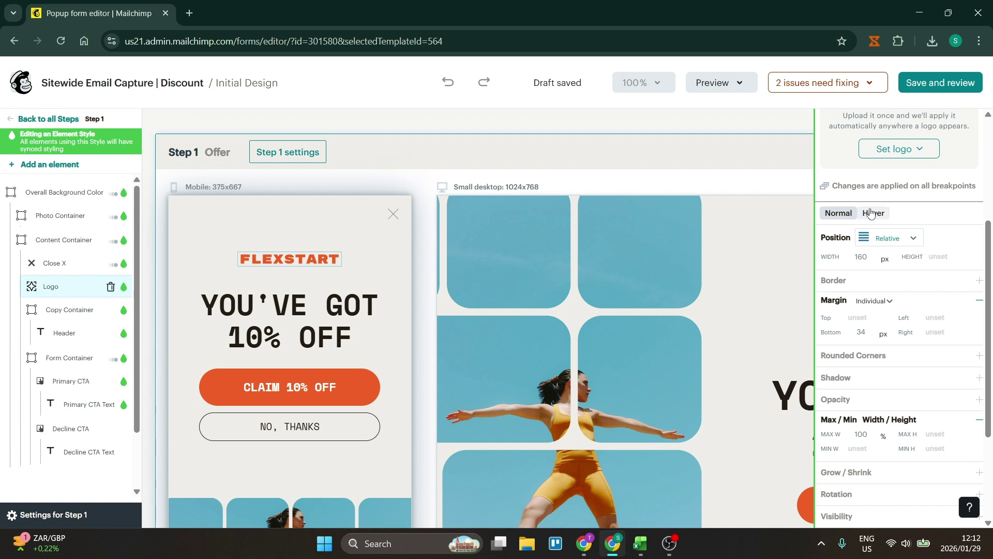
Change the discount in the Offer step's mobile header so the text reads "YOU'VE GOT 50% OFF"
left_click(298, 337)
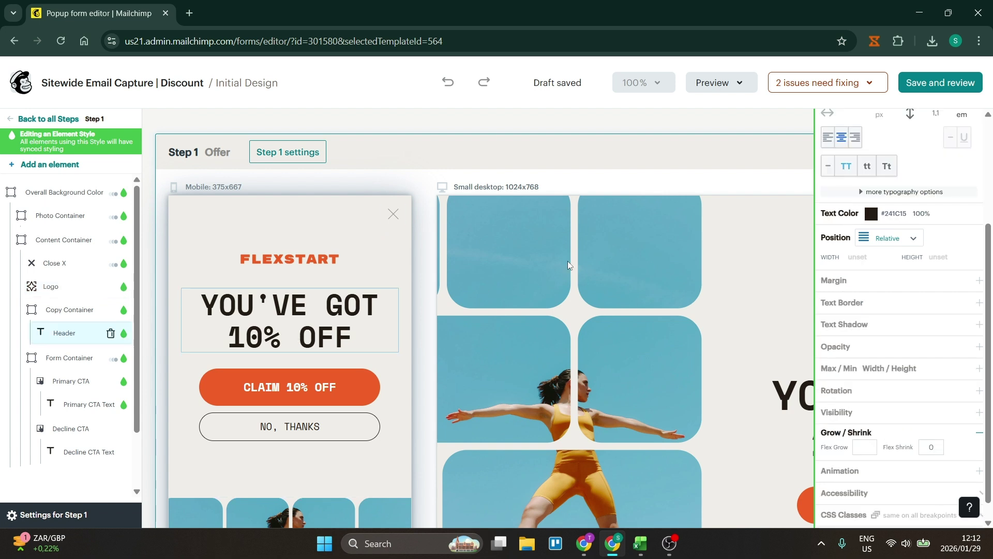
scroll(853, 269, "up", 3)
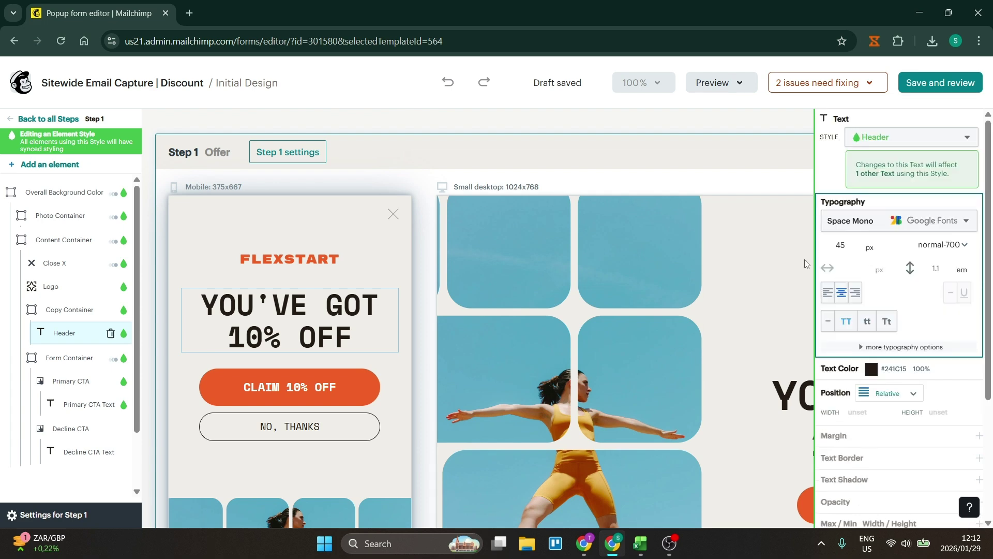
left_click(376, 268)
left_click(401, 322)
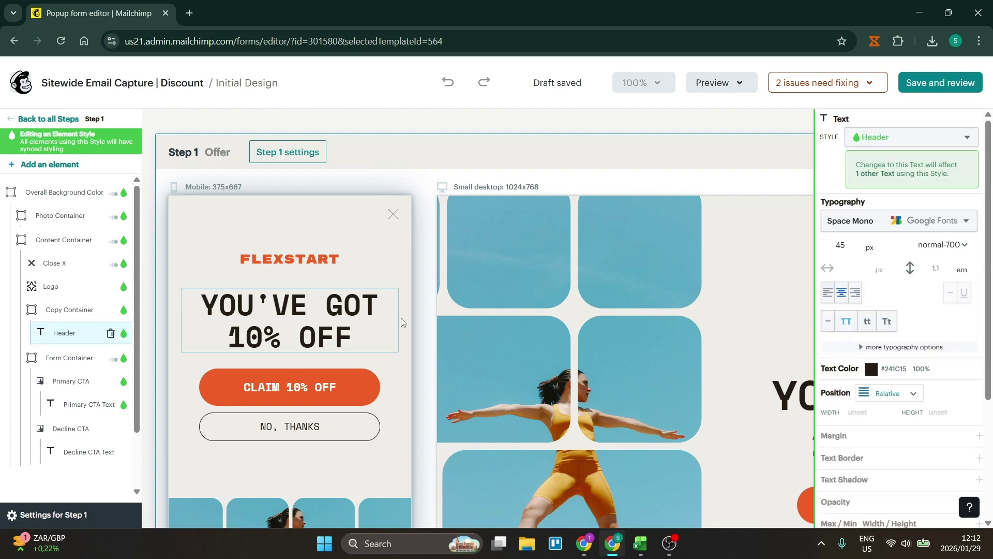
scroll(838, 160, "down", 3)
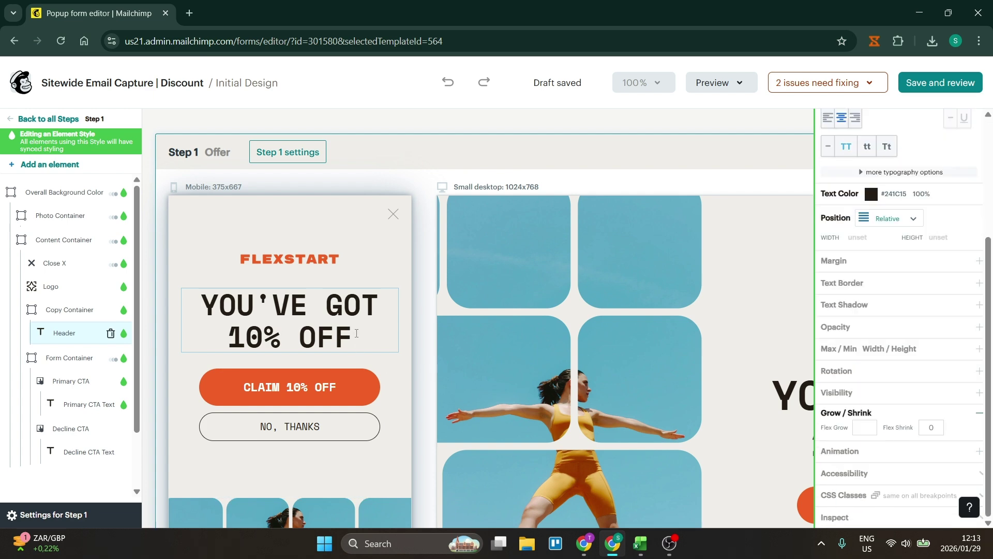
left_click(356, 333)
key("Left")
key("Left")
key("Left")
key("Left")
key("BackSpace")
type("5")
left_click(323, 244)
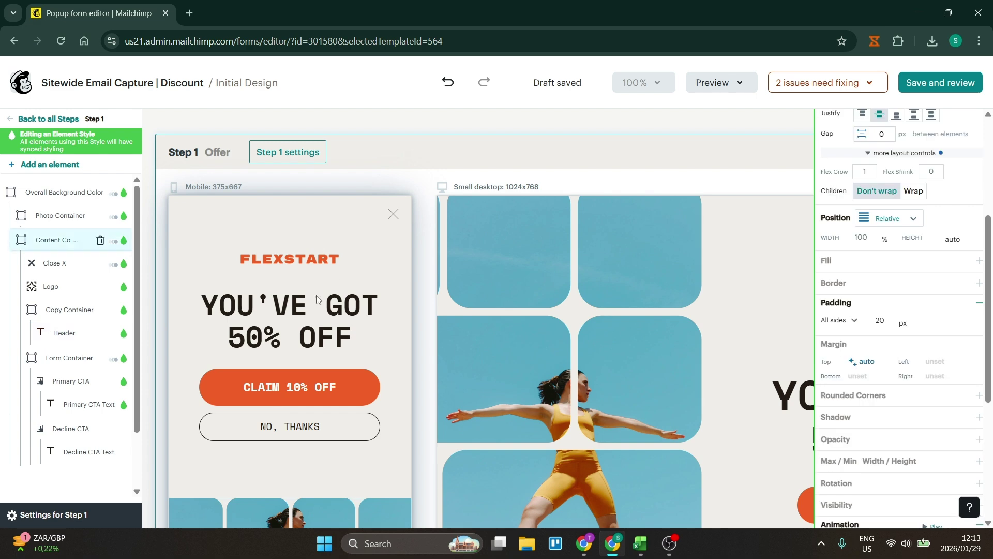
Review the Offer header's typography and content container settings, and return to the overview of all steps near Email Capture
left_click(302, 317)
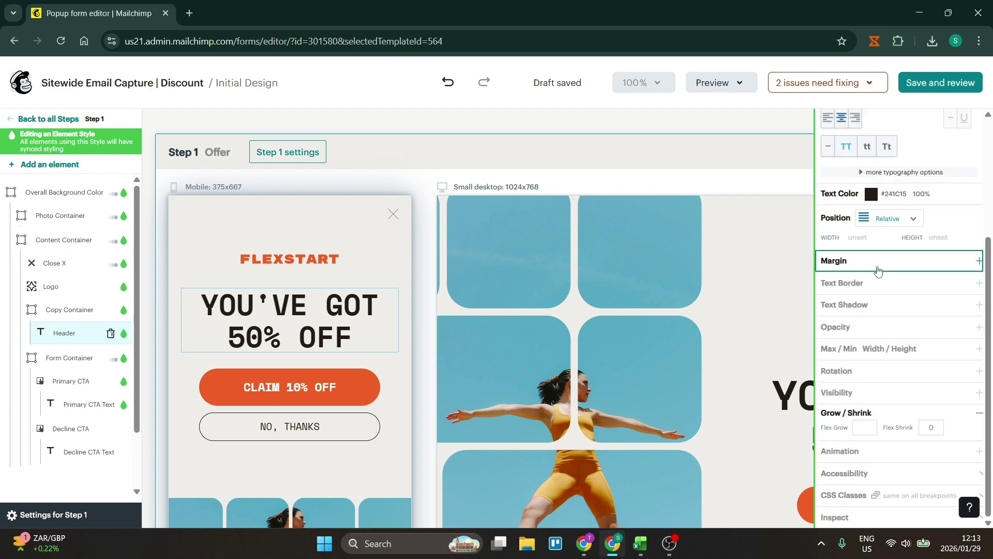
scroll(900, 423, "up", 5)
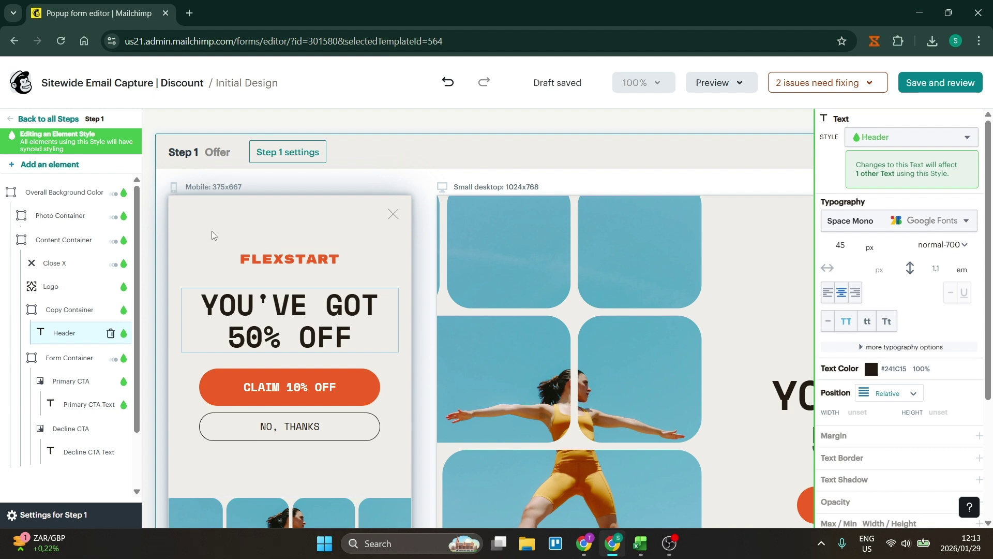
left_click(193, 241)
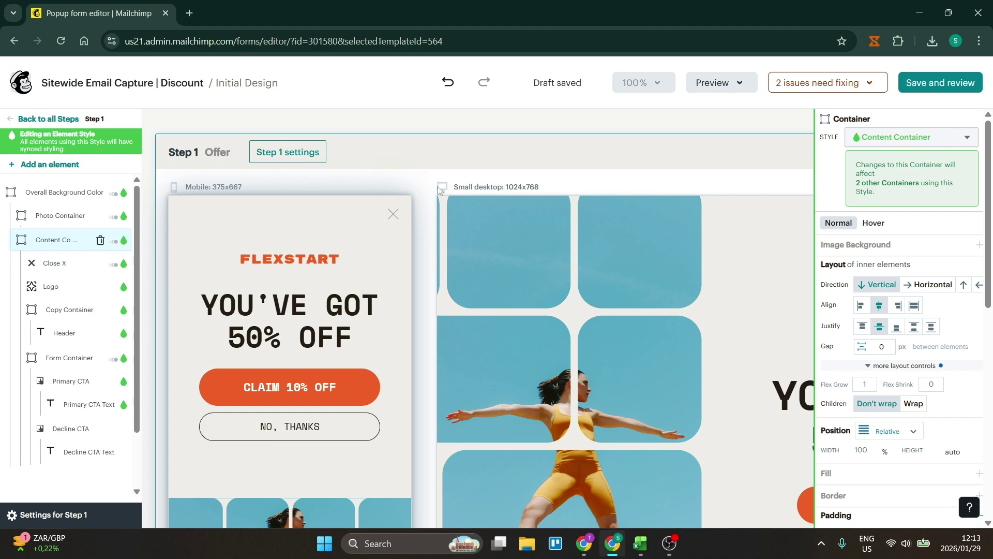
scroll(383, 208, "down", 9)
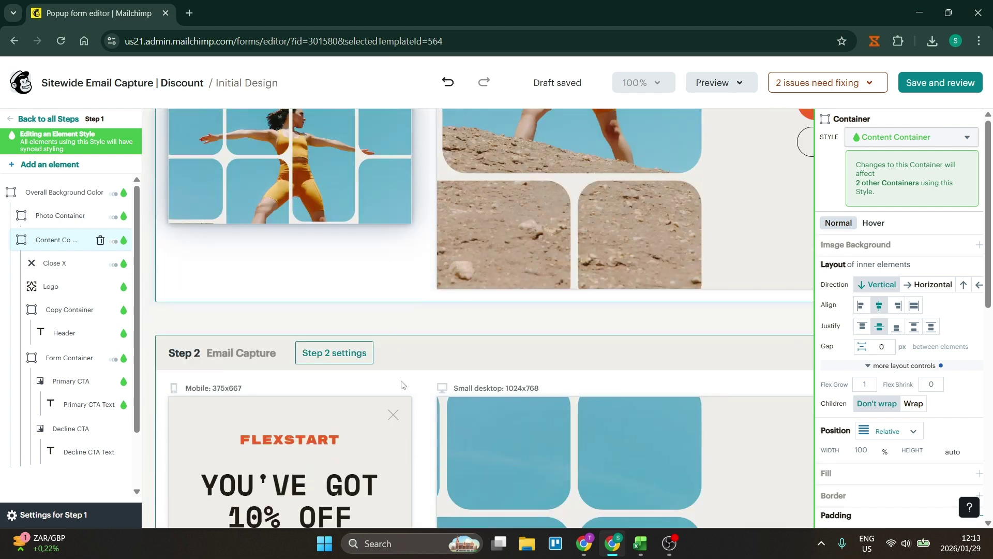
scroll(408, 382, "up", 1)
left_click(444, 256)
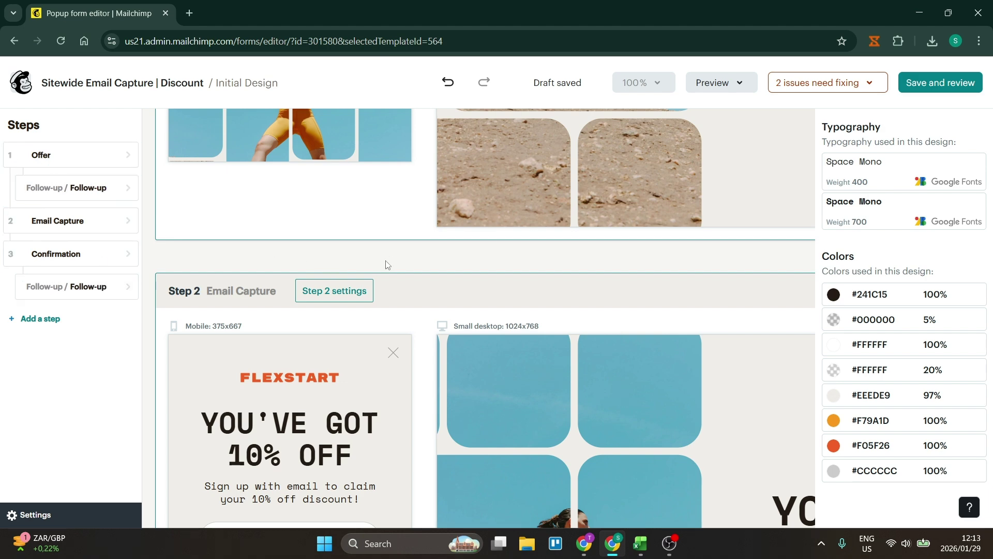
Examine the mobile and desktop designs of the Email Capture and Confirmation steps
scroll(386, 265, "down", 6)
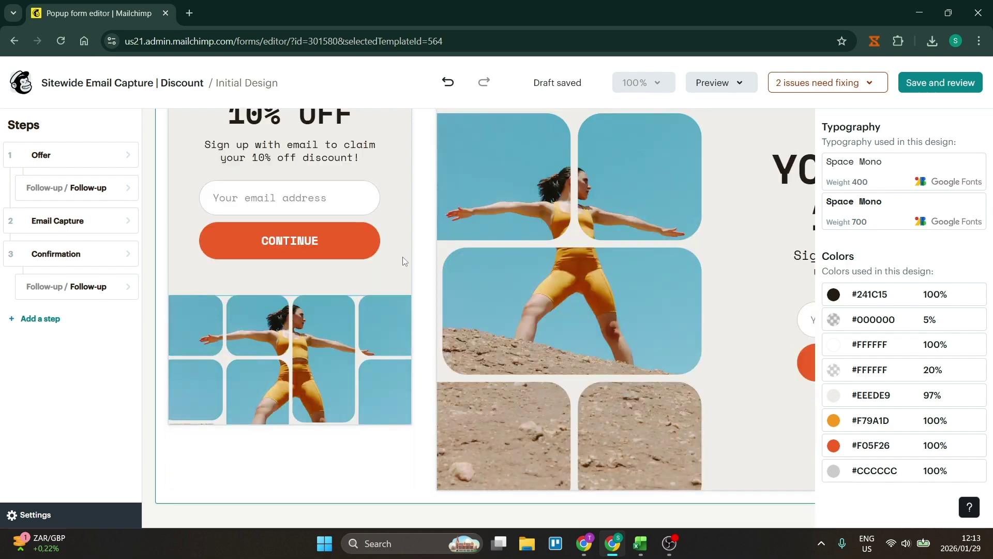
scroll(398, 258, "up", 2)
scroll(401, 274, "down", 9)
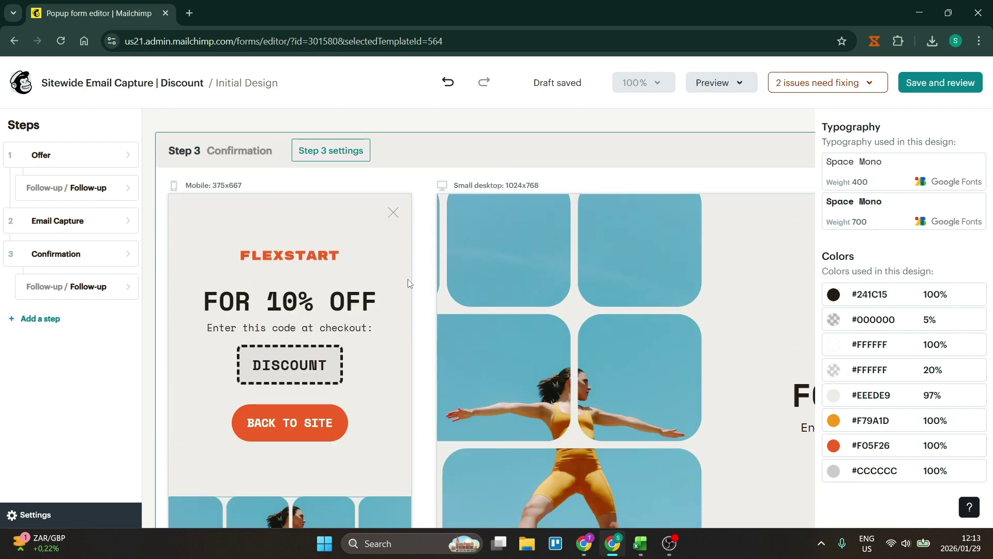
scroll(408, 250, "down", 5)
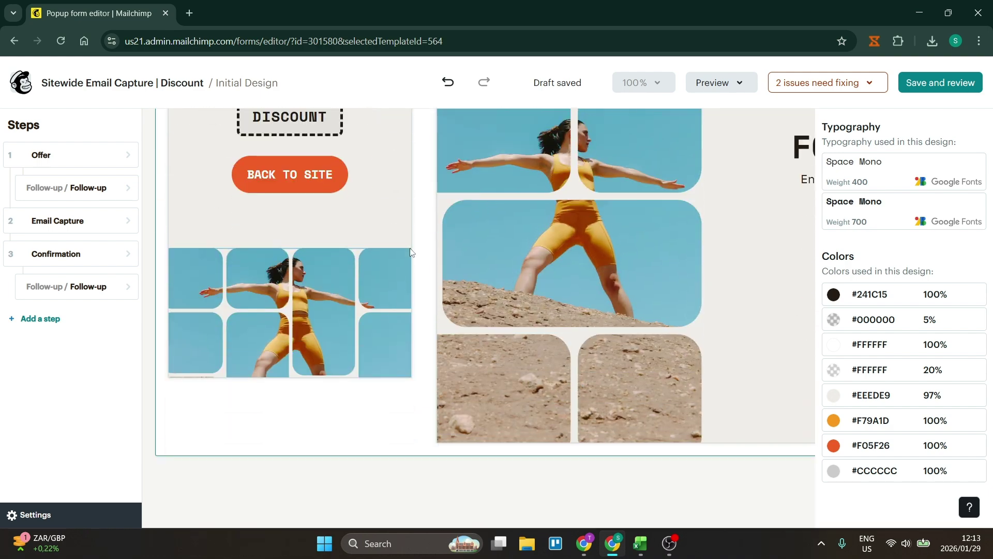
scroll(429, 294, "down", 8)
scroll(428, 292, "up", 4)
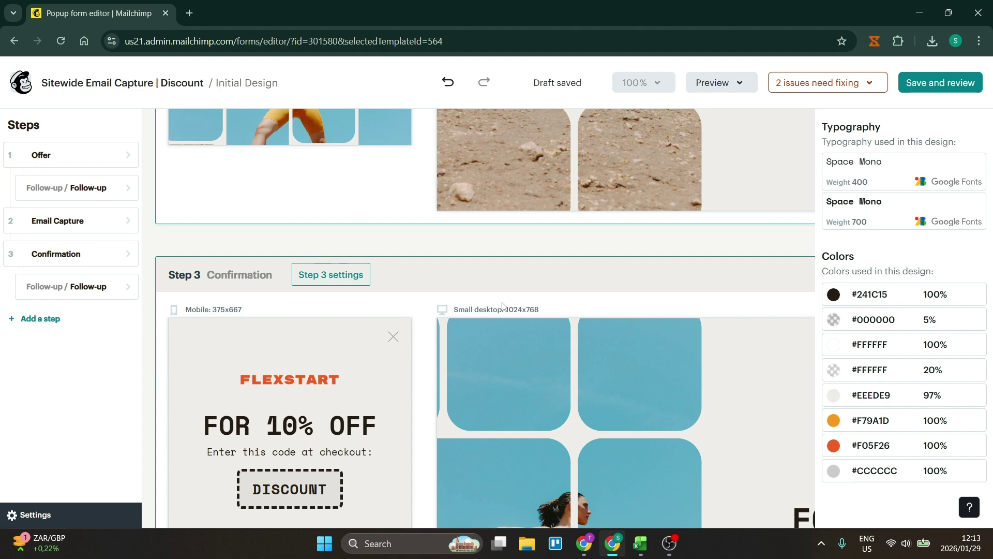
Open the choice of new elements for the Offer step and examine the available types, from Container to Countdown
left_click(425, 307)
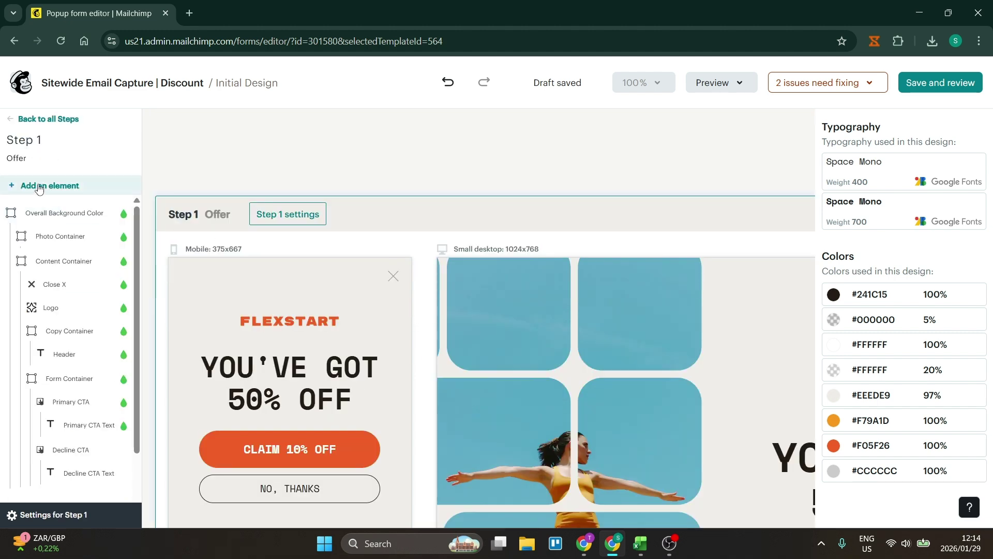
left_click(39, 187)
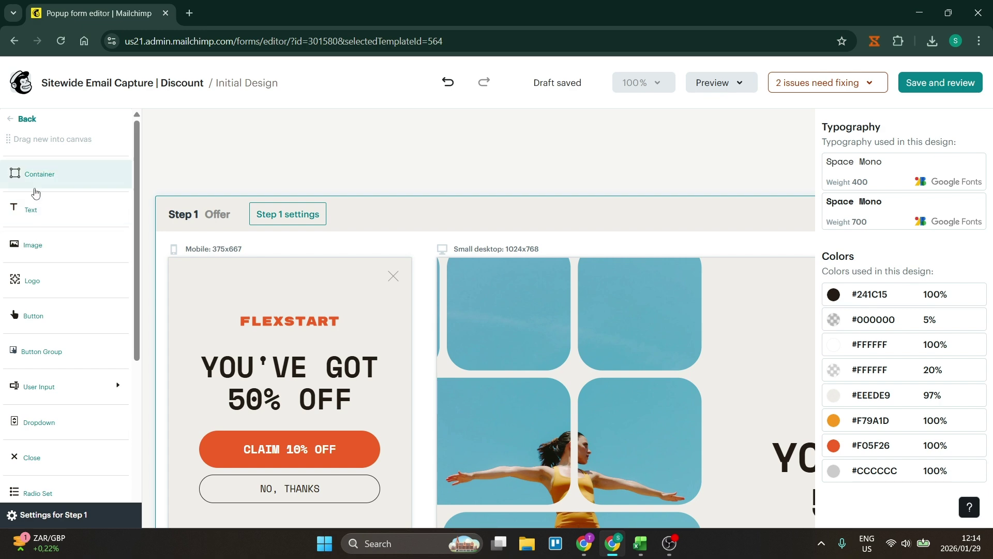
scroll(69, 251, "down", 5)
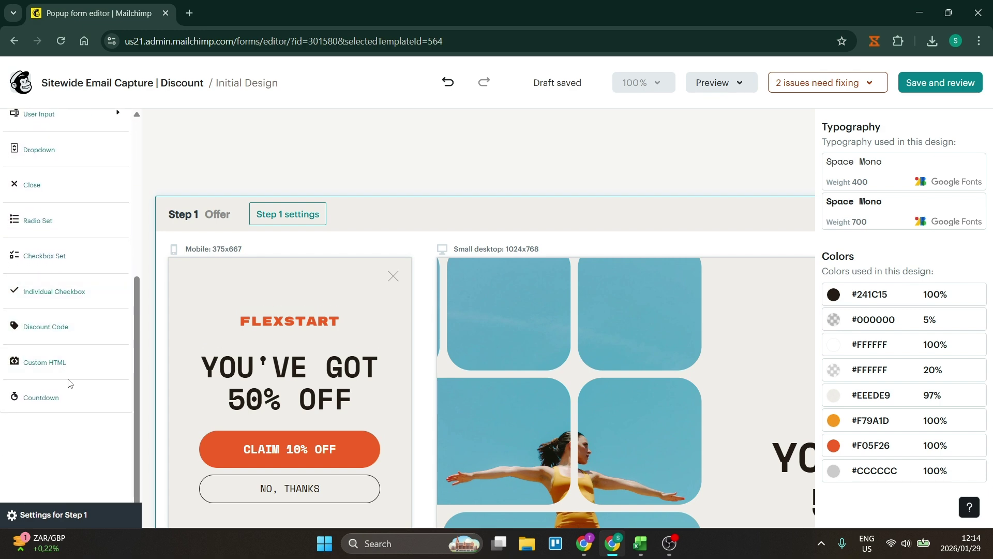
scroll(70, 383, "up", 5)
scroll(453, 336, "down", 6)
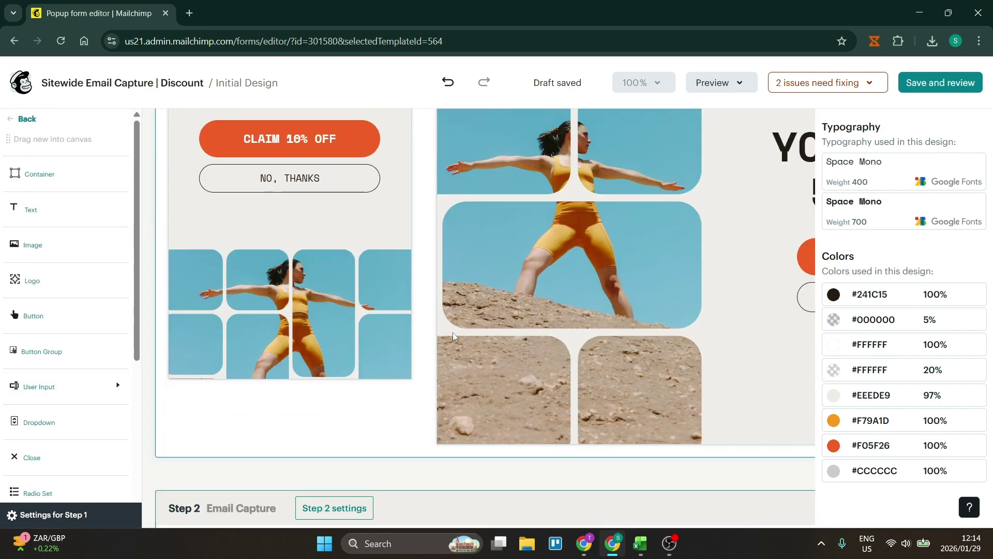
scroll(452, 335, "down", 1)
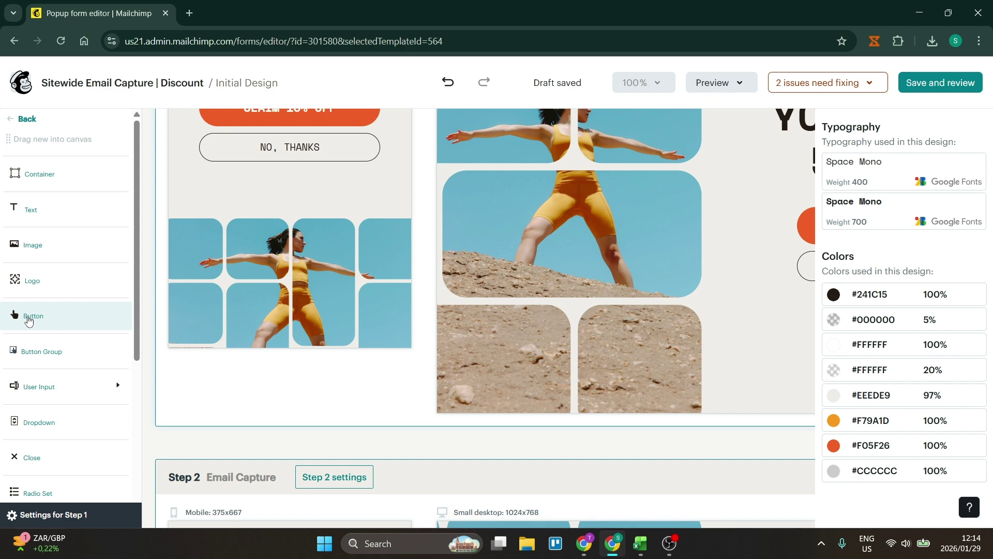
Try to add a new Button element in the blank area beneath the mobile Offer design
left_click_drag(29, 321, 239, 395)
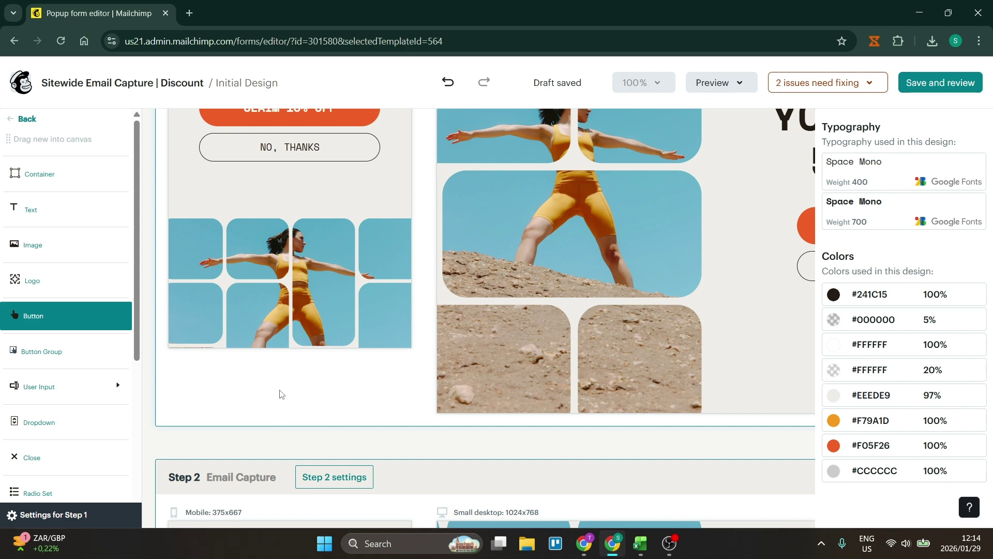
scroll(287, 398, "up", 1)
scroll(282, 399, "down", 2)
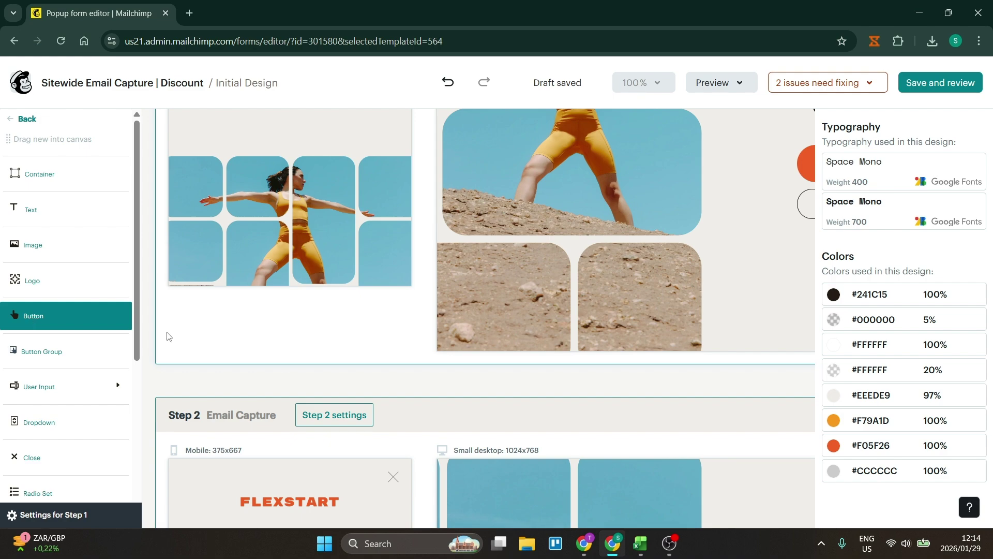
scroll(422, 315, "up", 6)
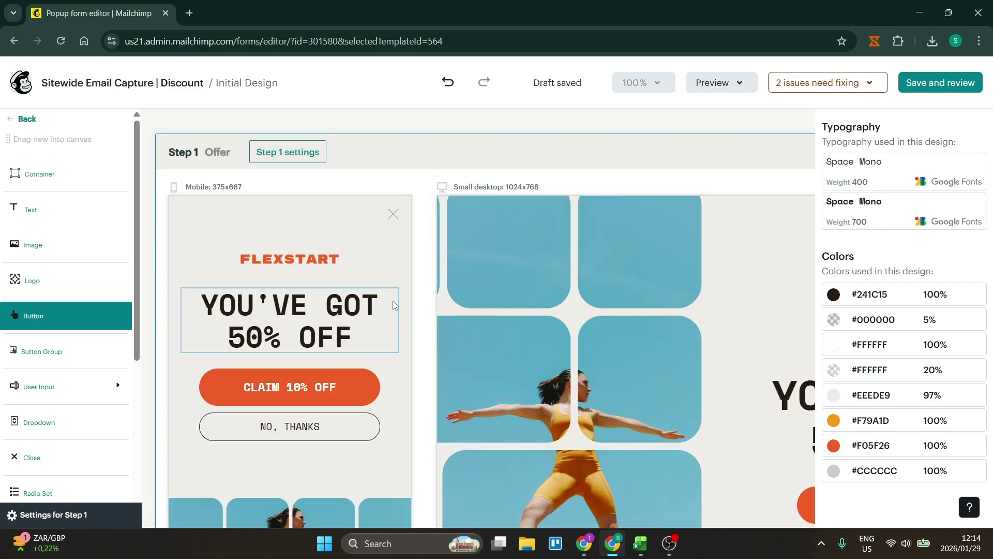
scroll(392, 300, "down", 4)
scroll(393, 310, "down", 2)
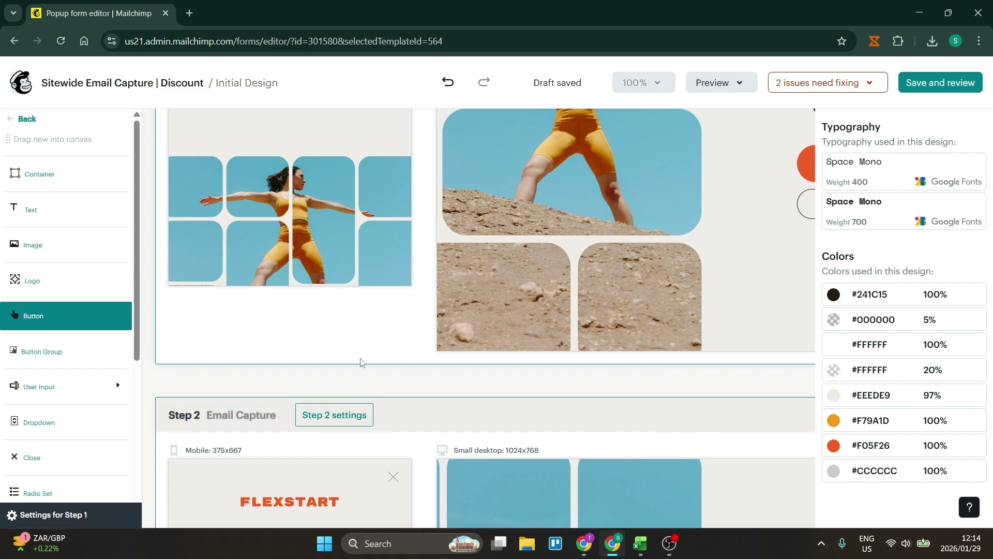
Examine the desktop designs, follow-up banners and close behavior of the Email Capture and Confirmation steps across the canvas
left_click_drag(383, 379, 174, 385)
left_click_drag(697, 385, 323, 389)
left_click_drag(414, 399, 439, 277)
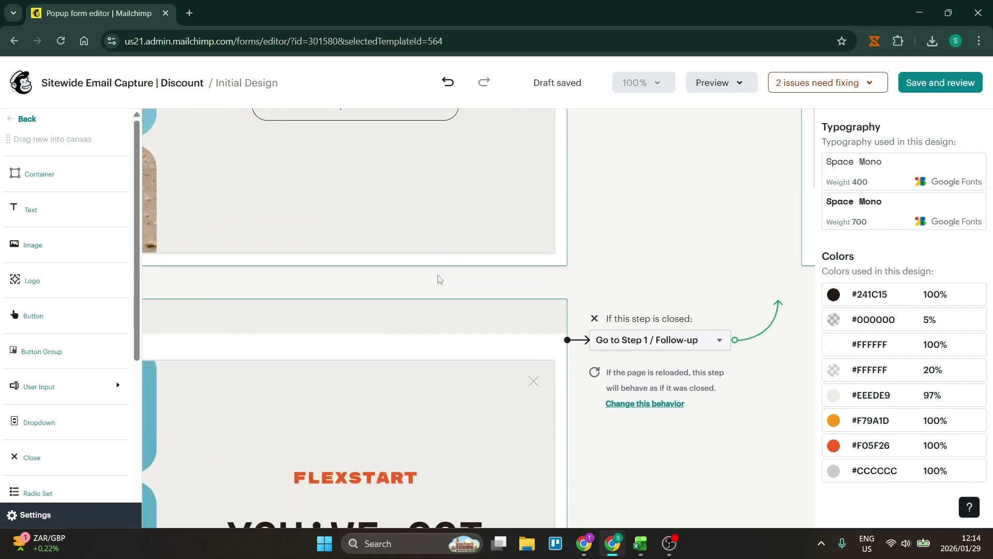
left_click_drag(610, 491, 532, 272)
scroll(605, 426, "down", 5)
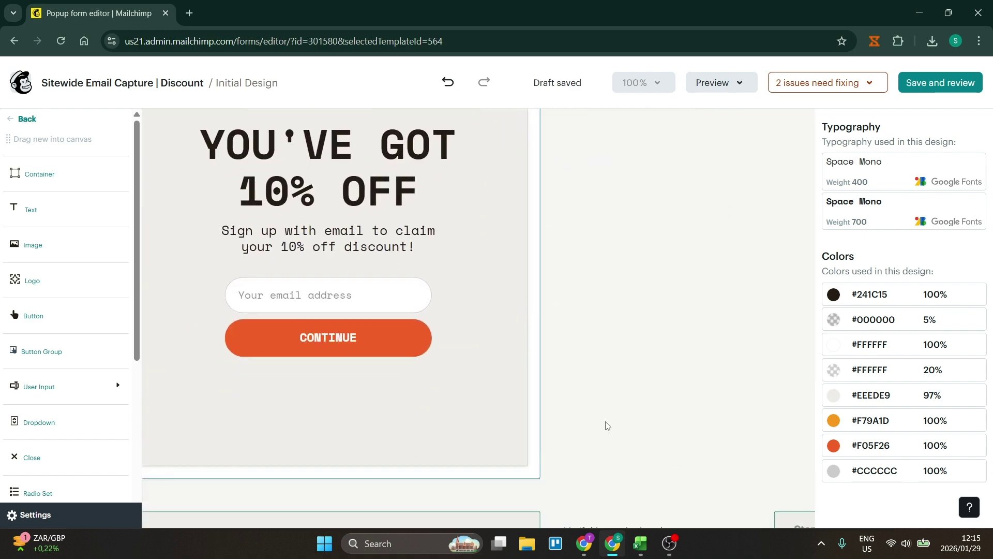
scroll(589, 403, "down", 4)
left_click_drag(598, 455, 595, 271)
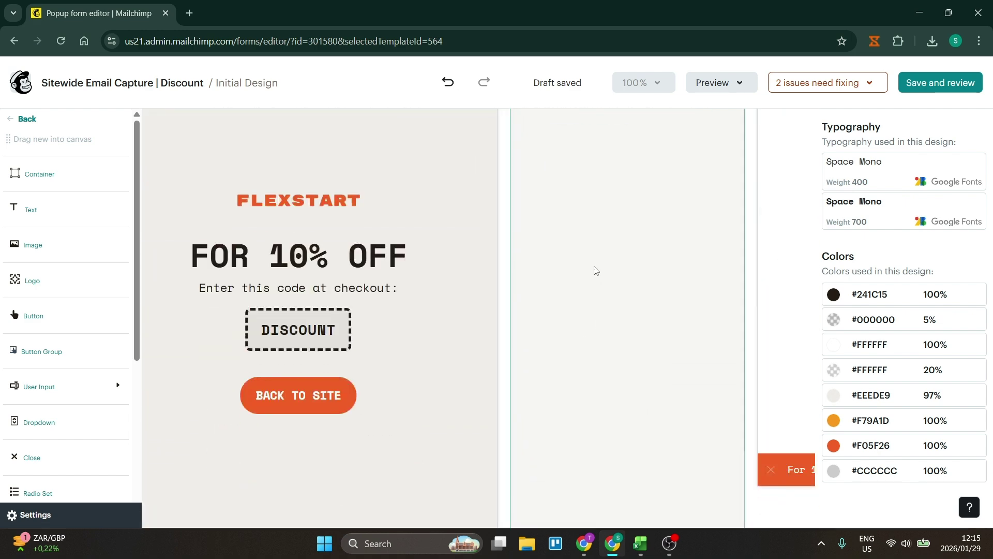
scroll(592, 272, "down", 2)
scroll(591, 272, "down", 2)
scroll(479, 401, "right", 10)
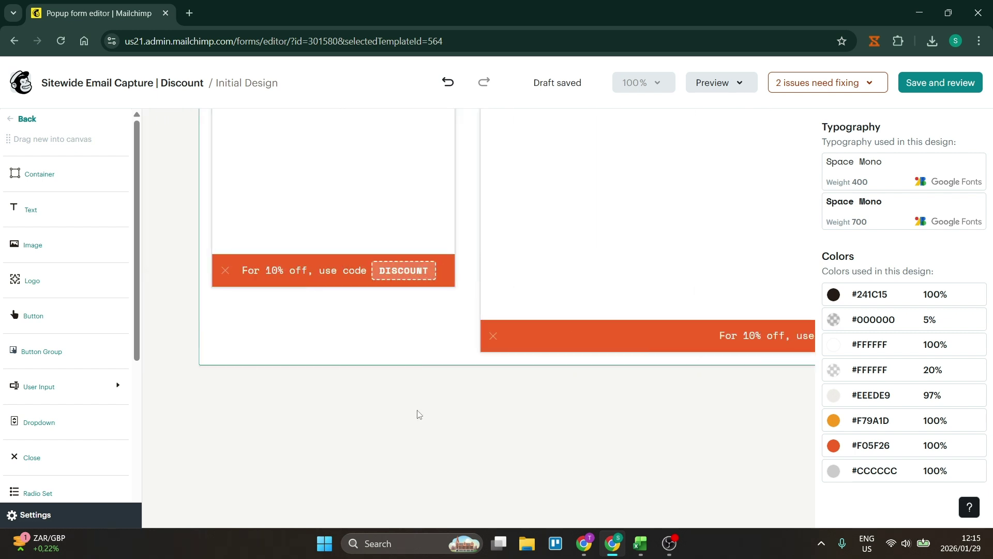
scroll(491, 408, "right", 5)
scroll(630, 306, "up", 6)
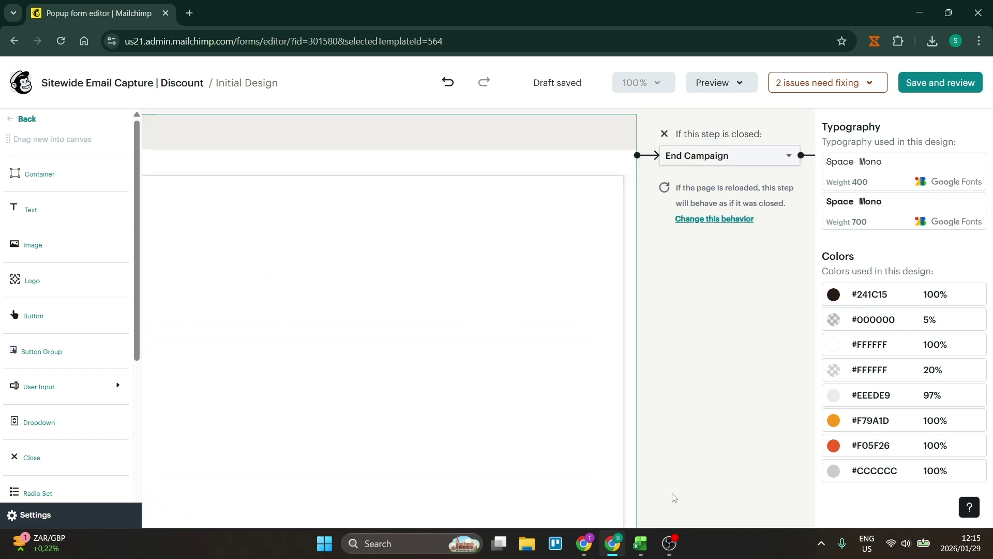
scroll(680, 217, "up", 10)
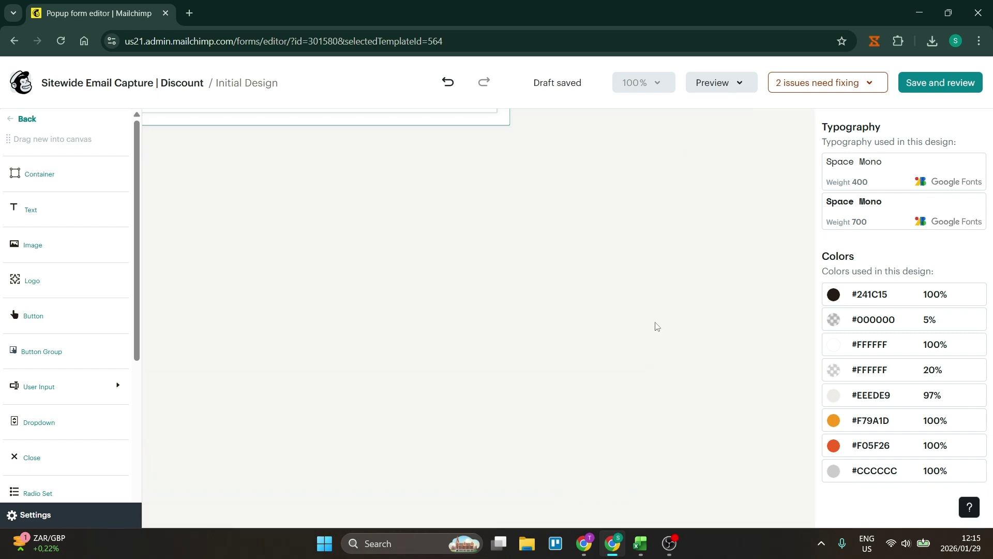
Check the list of issues that need fixing, and save the popup design to continue to its review checklist
left_click(797, 89)
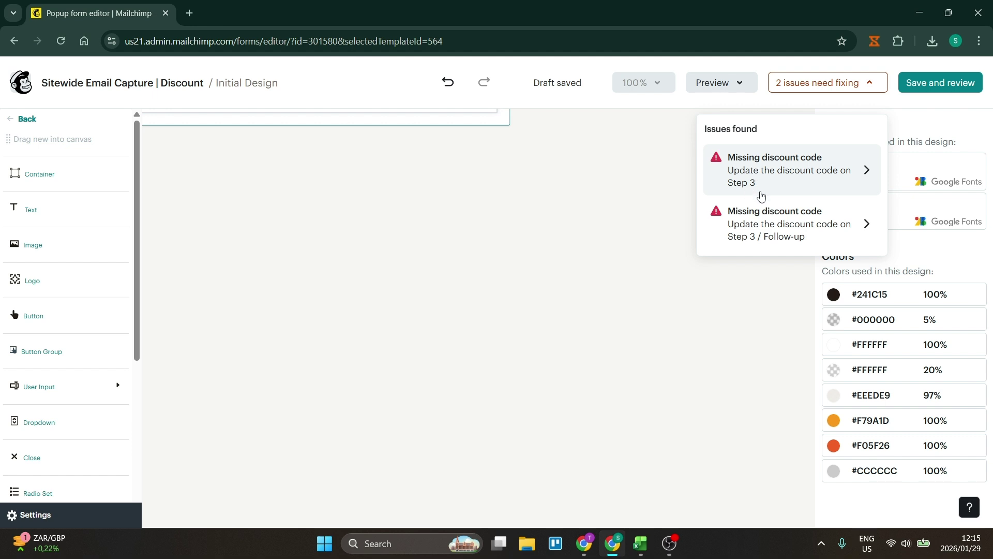
left_click(804, 91)
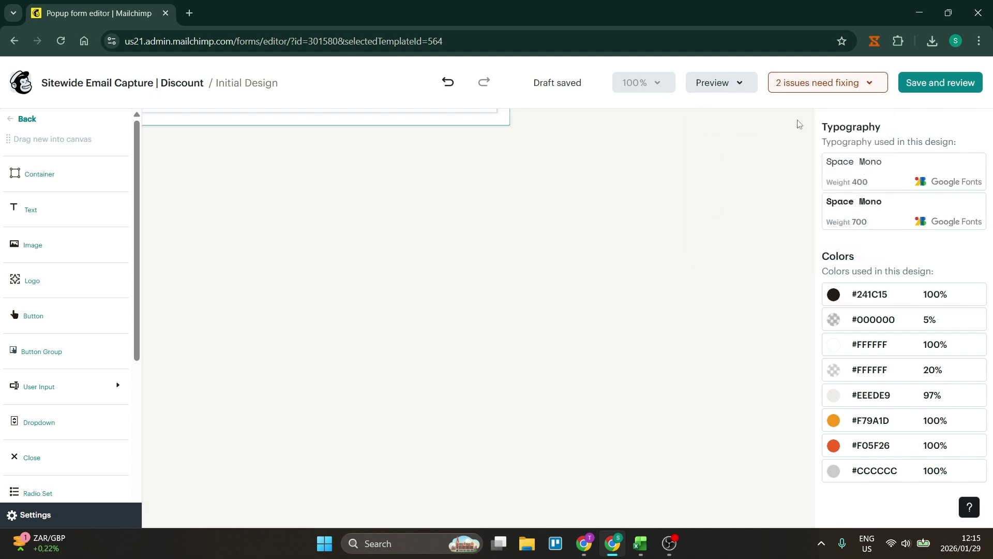
left_click(929, 90)
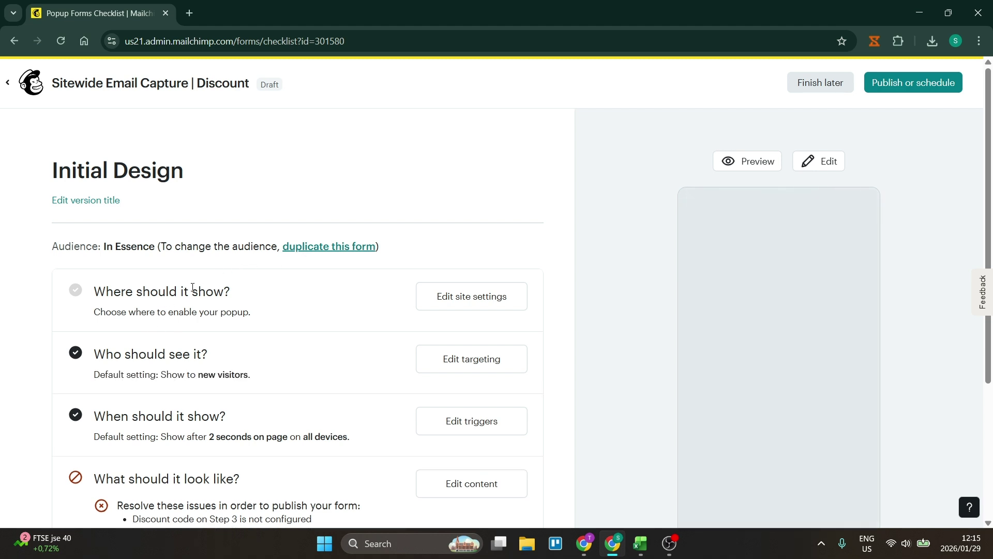
Examine the checklist's site, targeting, trigger, content and advanced settings sections alongside the popup preview
scroll(192, 288, "down", 2)
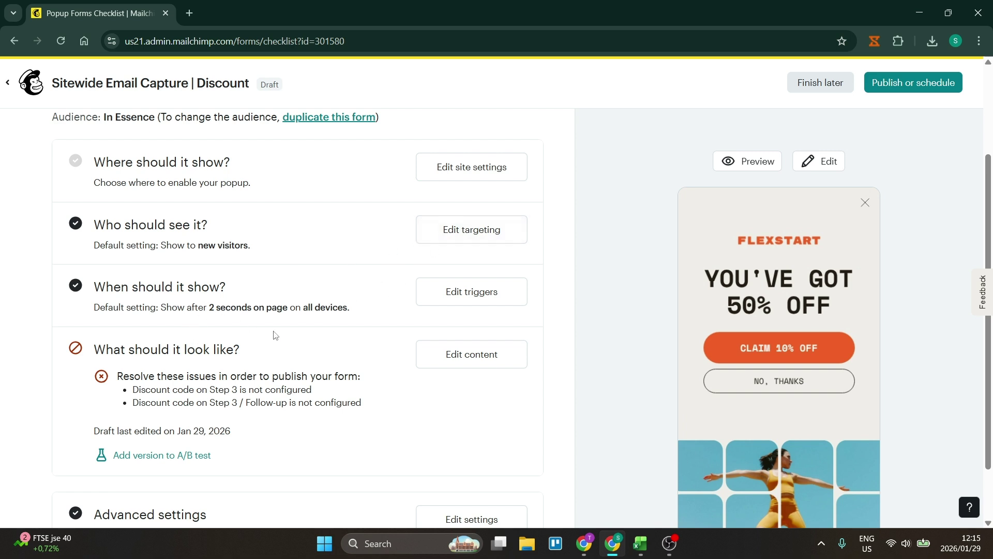
scroll(290, 334, "down", 1)
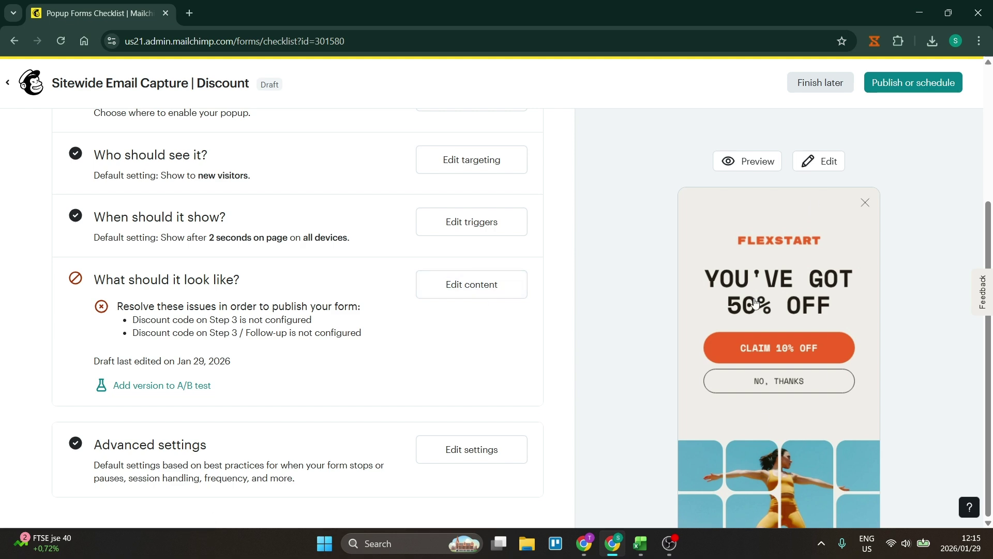
scroll(888, 286, "up", 3)
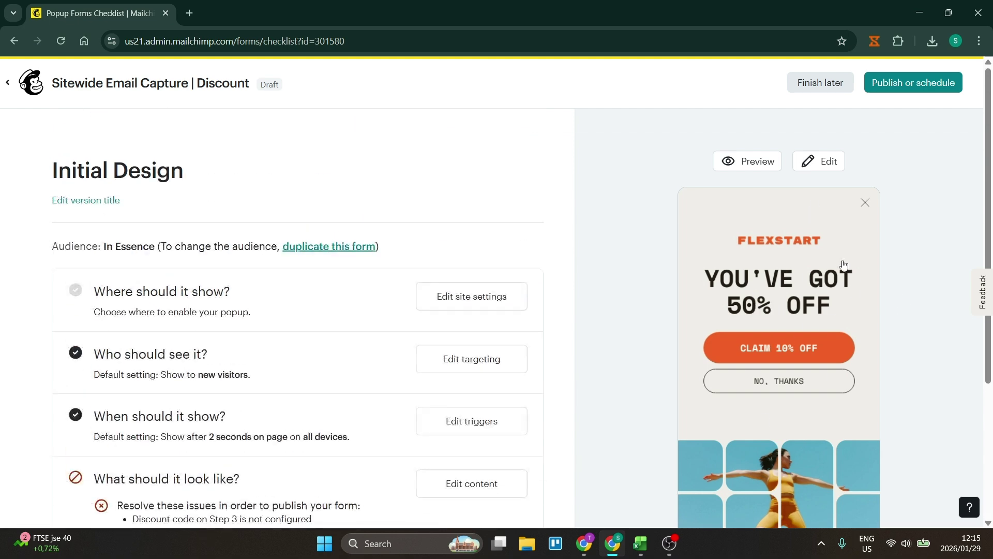
Return to the checklist after opening the popup editor from the preview, and try to publish or schedule the form
left_click(770, 347)
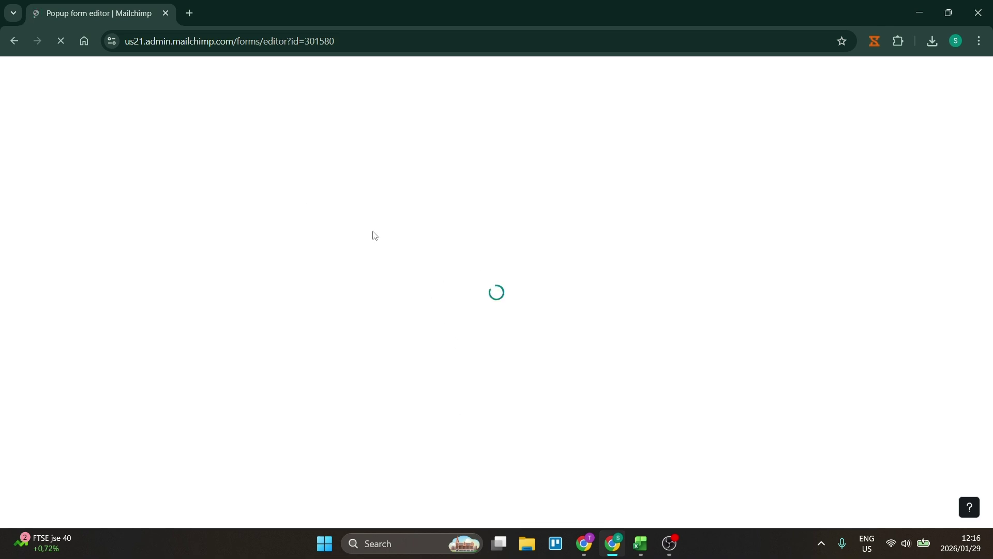
left_click(19, 42)
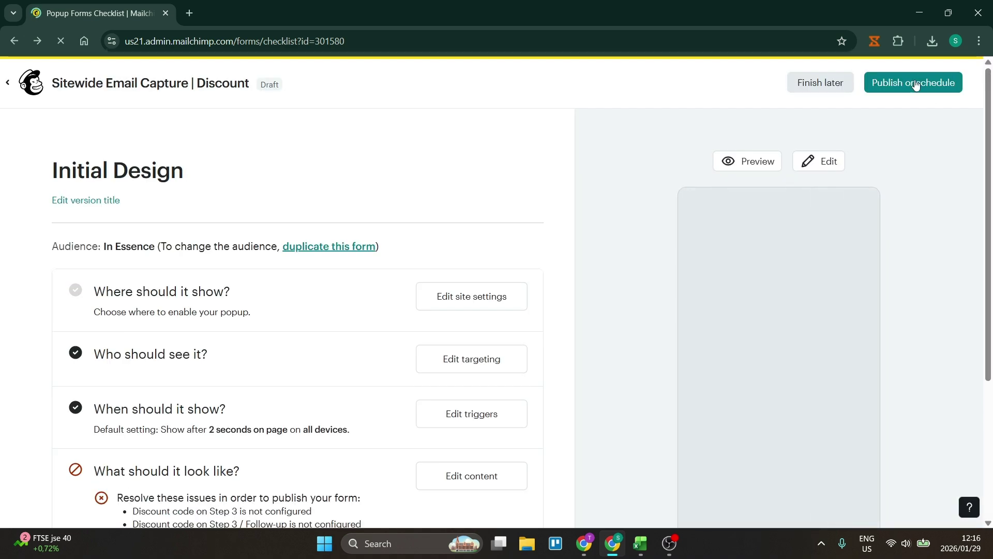
left_click(909, 87)
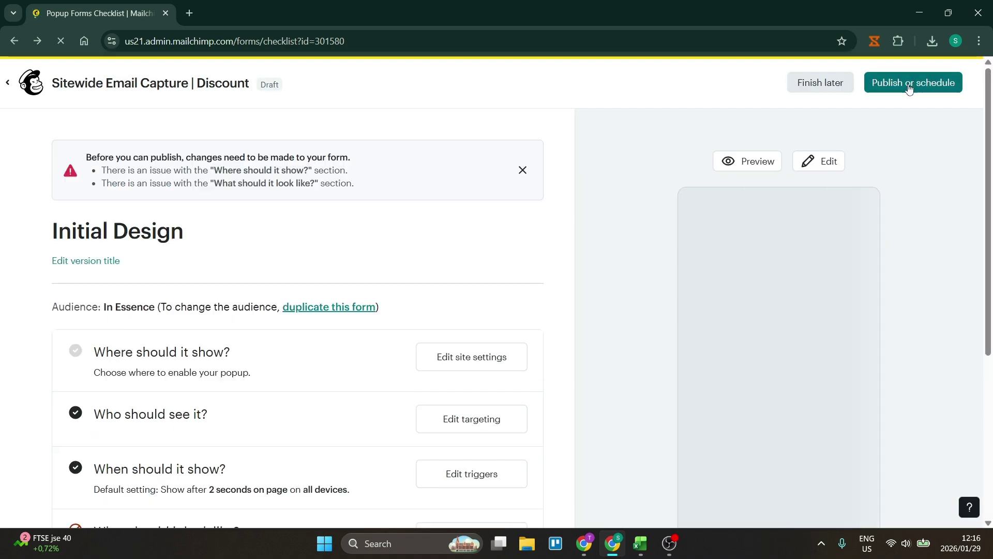